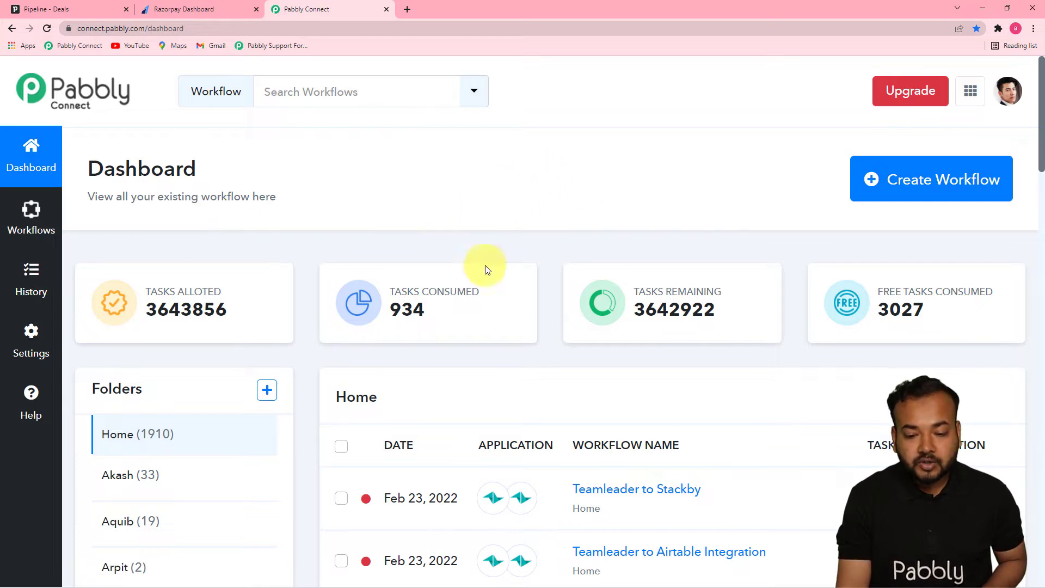
Create a workflow named "On Payment Failure in Razorpay Create a Deal in Pipedrive".
{"action": "left_click", "coordinate": [941, 193]}
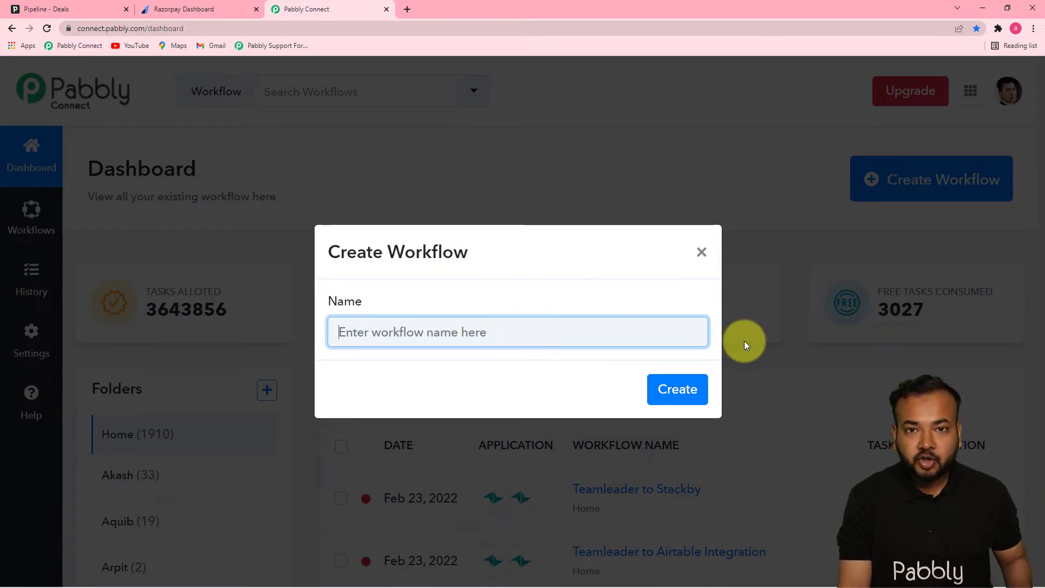
{"action": "type", "text": "On Payment Failure in Razorpay Create a Deal in Pipedrive"}
{"action": "left_click", "coordinate": [493, 364]}
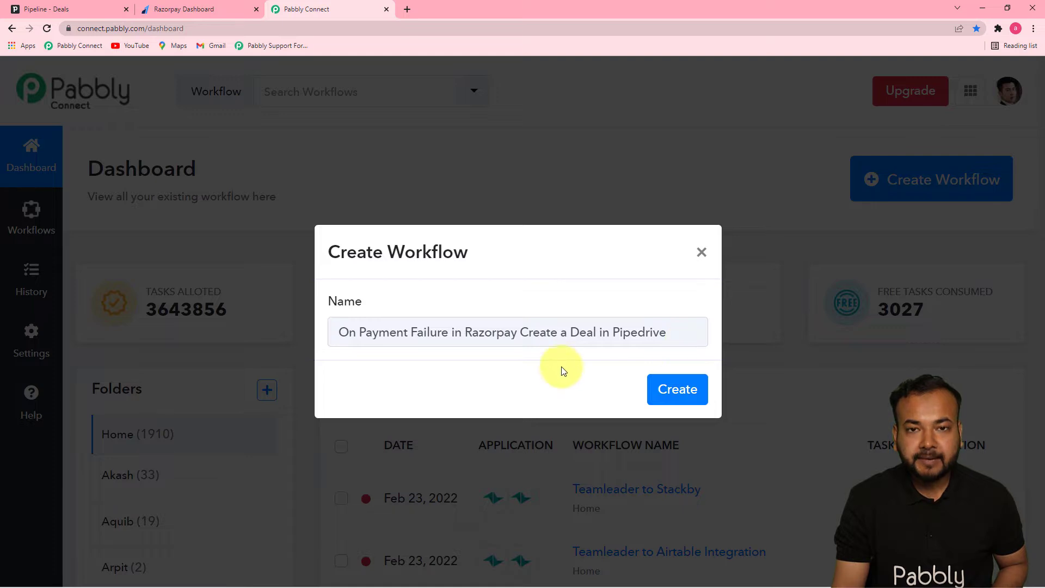
{"action": "left_click", "coordinate": [674, 389]}
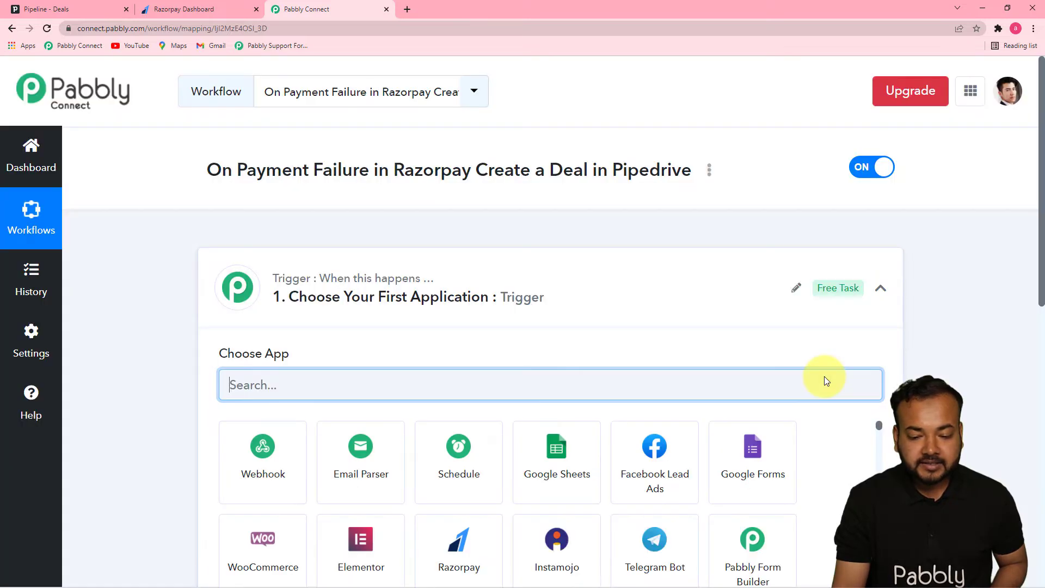
Set the workflow's trigger to the Razorpay app with the Payment Failed event.
{"action": "left_click", "coordinate": [880, 288]}
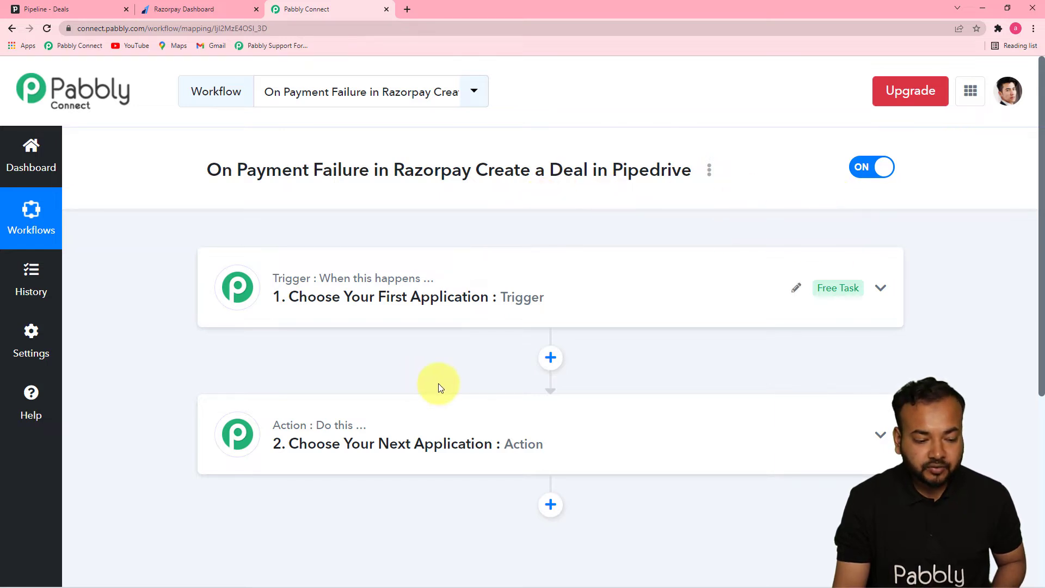
{"action": "left_click", "coordinate": [358, 298]}
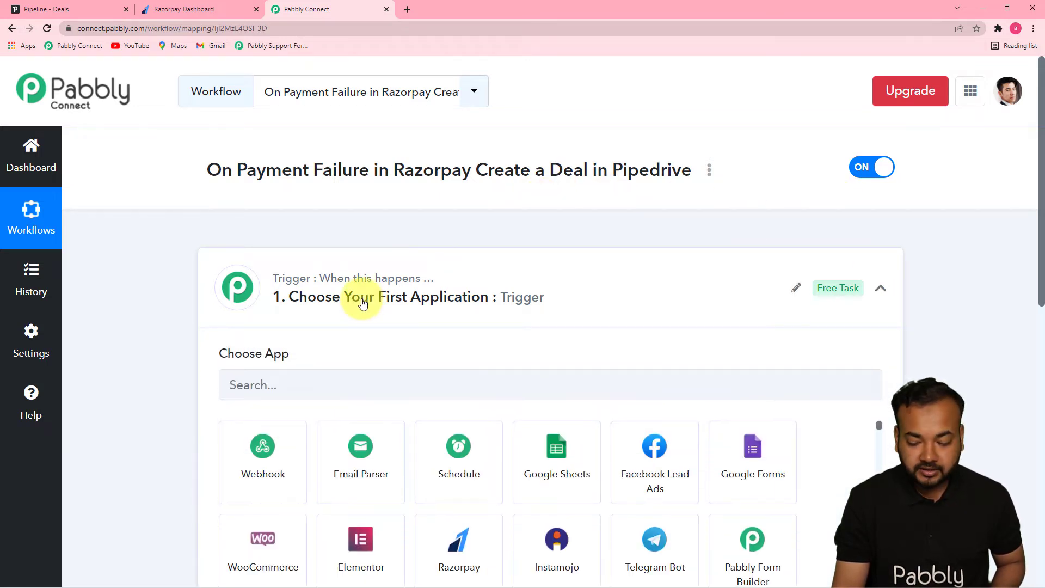
{"action": "scroll", "coordinate": [360, 302], "scroll_direction": "down", "scroll_amount": 1}
{"action": "scroll", "coordinate": [362, 303], "scroll_direction": "down", "scroll_amount": 1}
{"action": "left_click", "coordinate": [289, 279]}
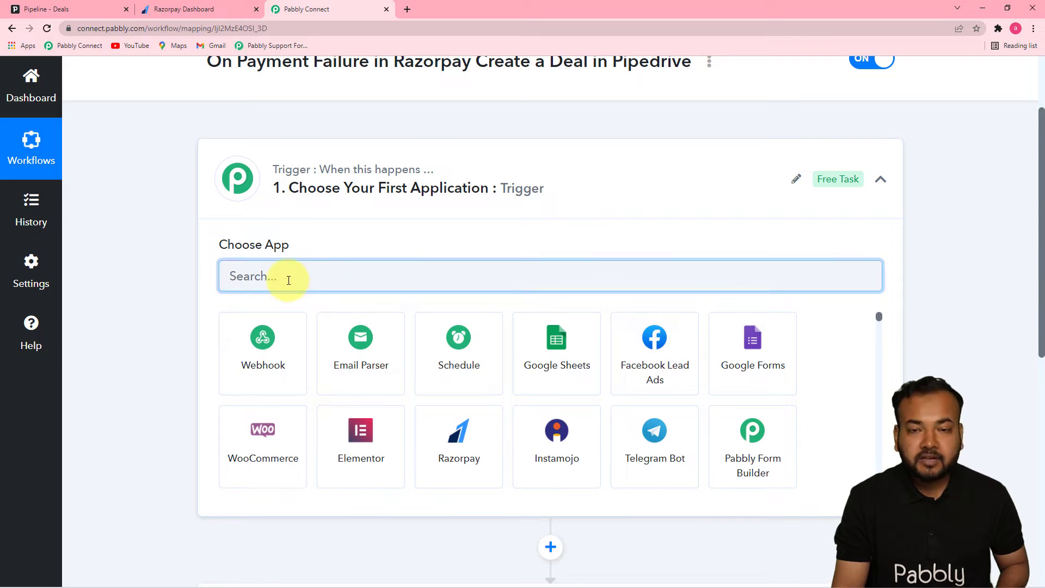
{"action": "type", "text": "razo"}
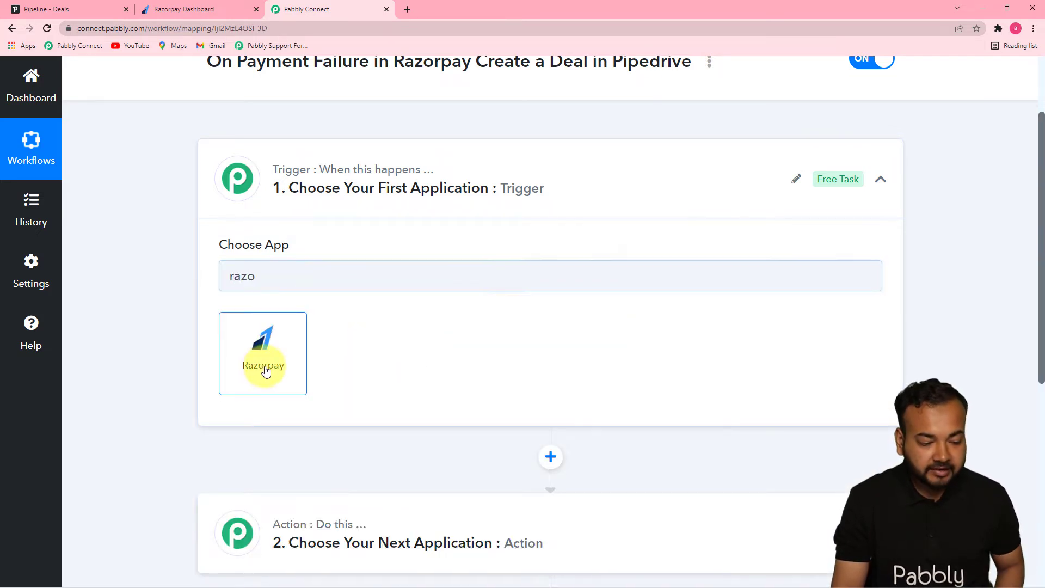
{"action": "left_click", "coordinate": [265, 360]}
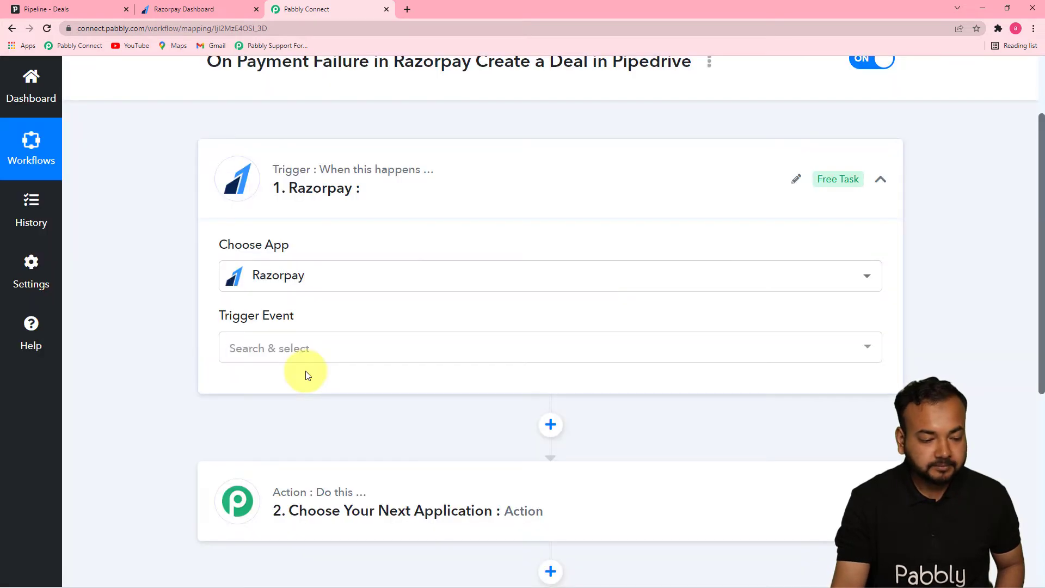
{"action": "left_click", "coordinate": [325, 352]}
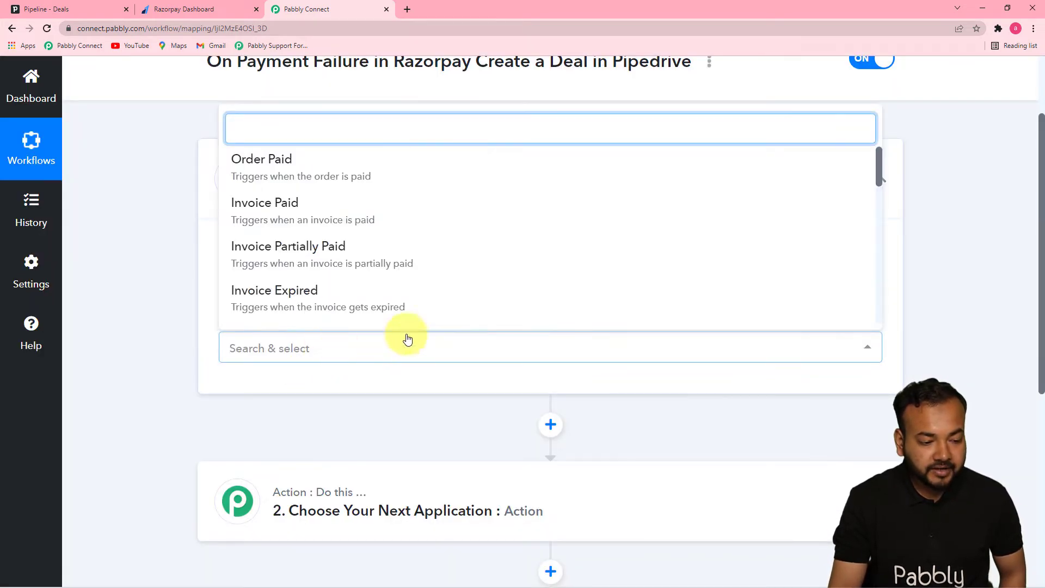
{"action": "left_click_drag", "start_coordinate": [879, 170], "coordinate": [833, 214]}
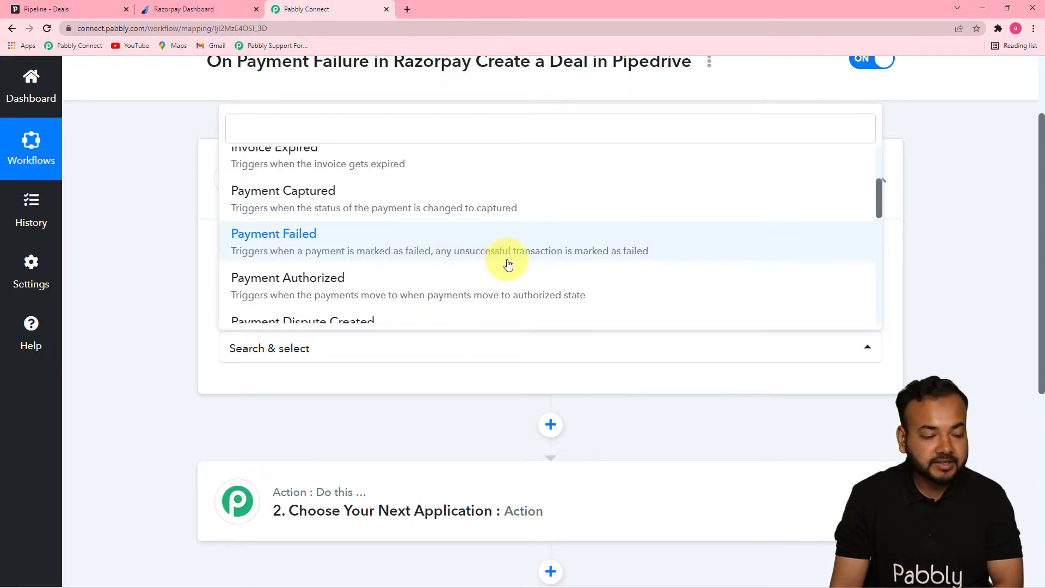
{"action": "left_click", "coordinate": [363, 248]}
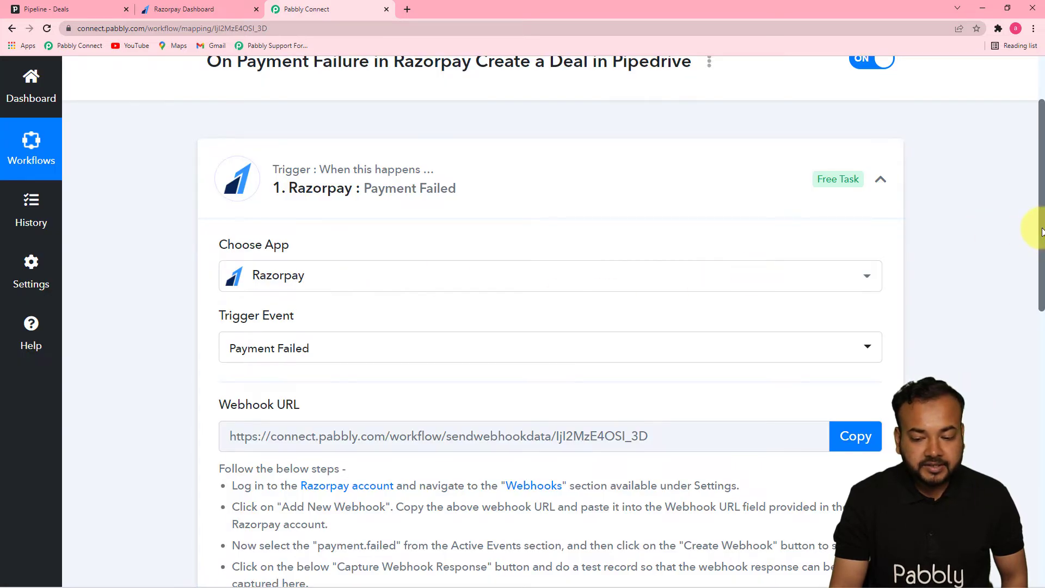
Copy the trigger's webhook URL and open a new webhook setup form in the Razorpay Dashboard's webhook settings.
{"action": "left_click_drag", "start_coordinate": [1042, 231], "coordinate": [1039, 328]}
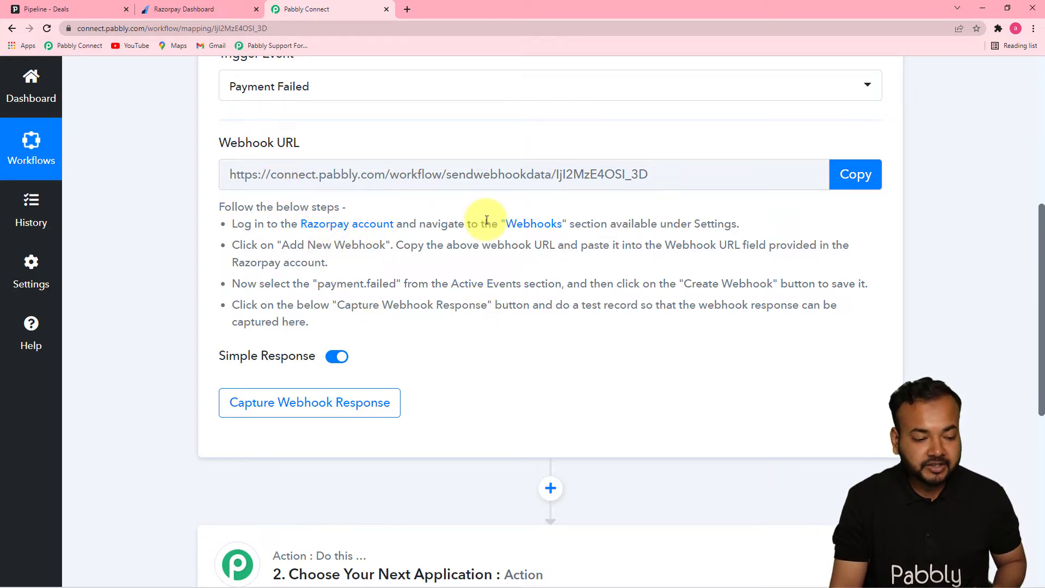
{"action": "left_click", "coordinate": [853, 182]}
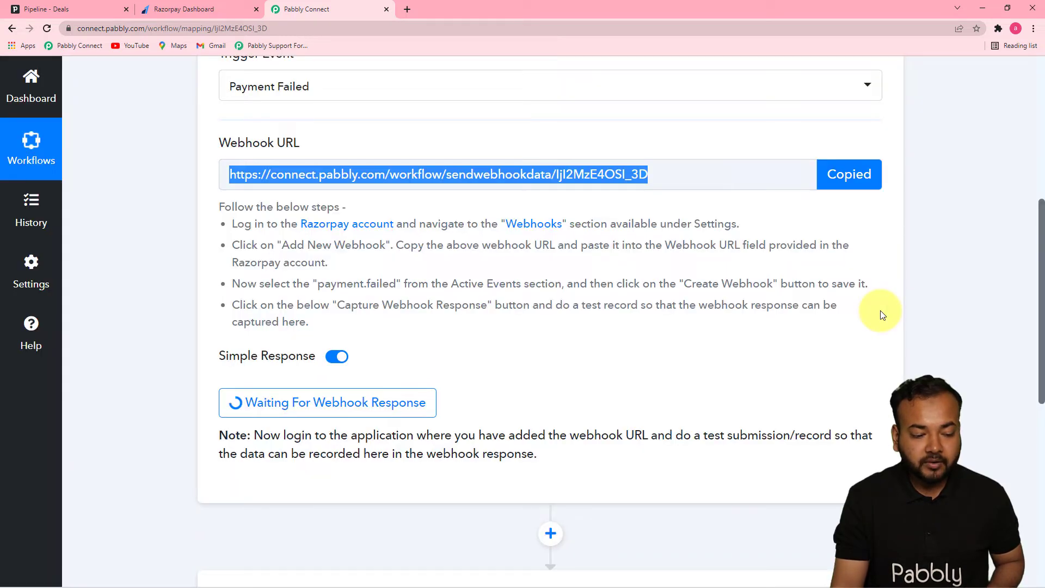
{"action": "left_click", "coordinate": [171, 14]}
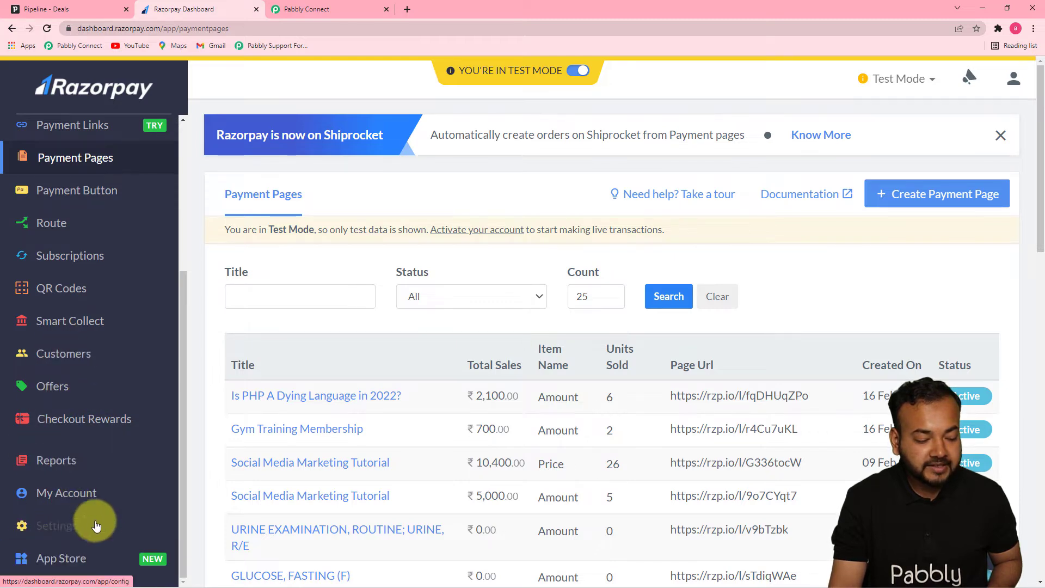
{"action": "left_click", "coordinate": [65, 527]}
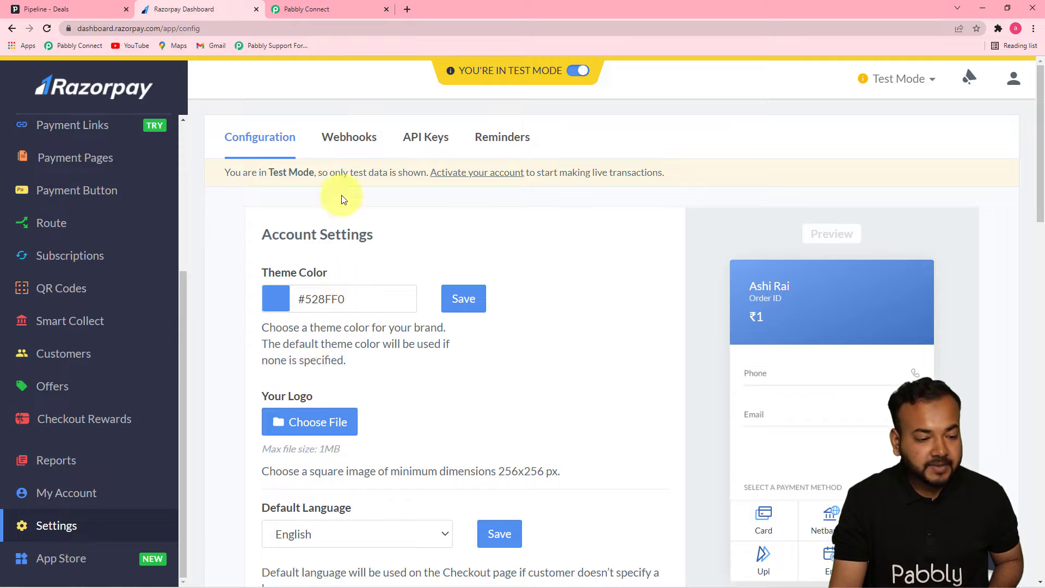
{"action": "left_click", "coordinate": [334, 138]}
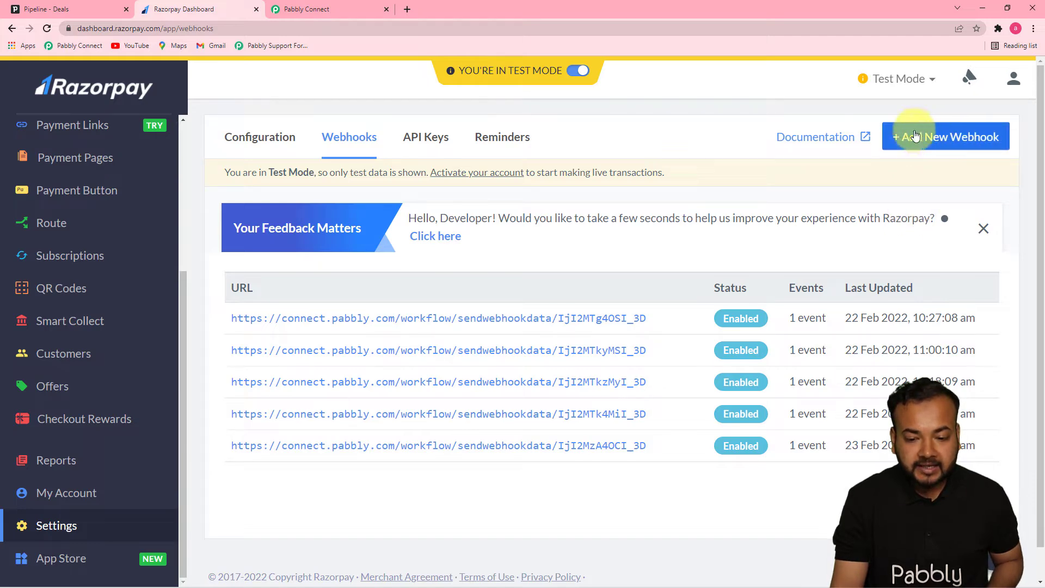
{"action": "left_click", "coordinate": [938, 147]}
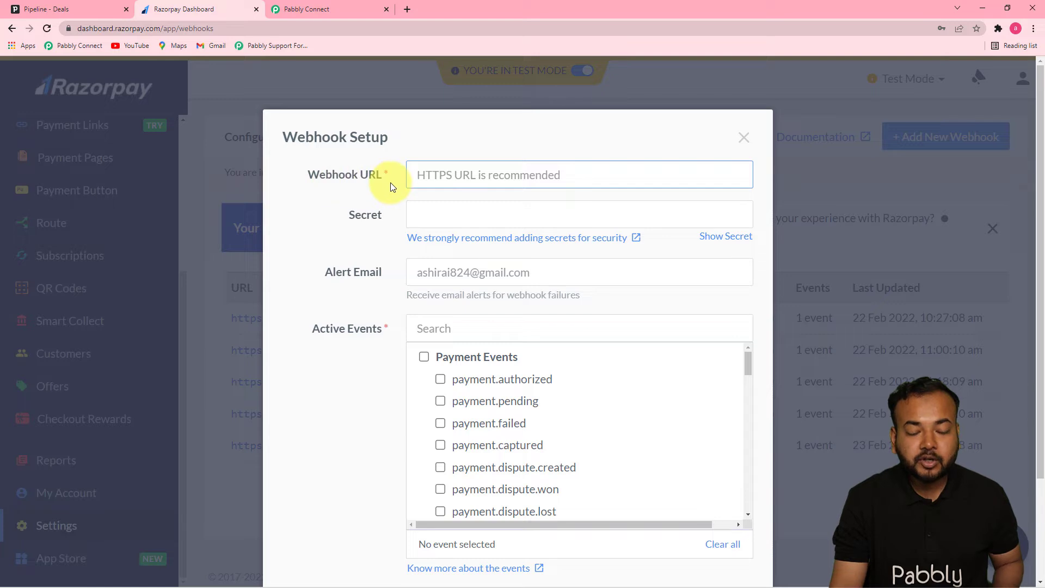
Create the Razorpay webhook with the copied URL and payment.failed as its active event.
{"action": "right_click", "coordinate": [425, 179]}
{"action": "left_click", "coordinate": [439, 267]}
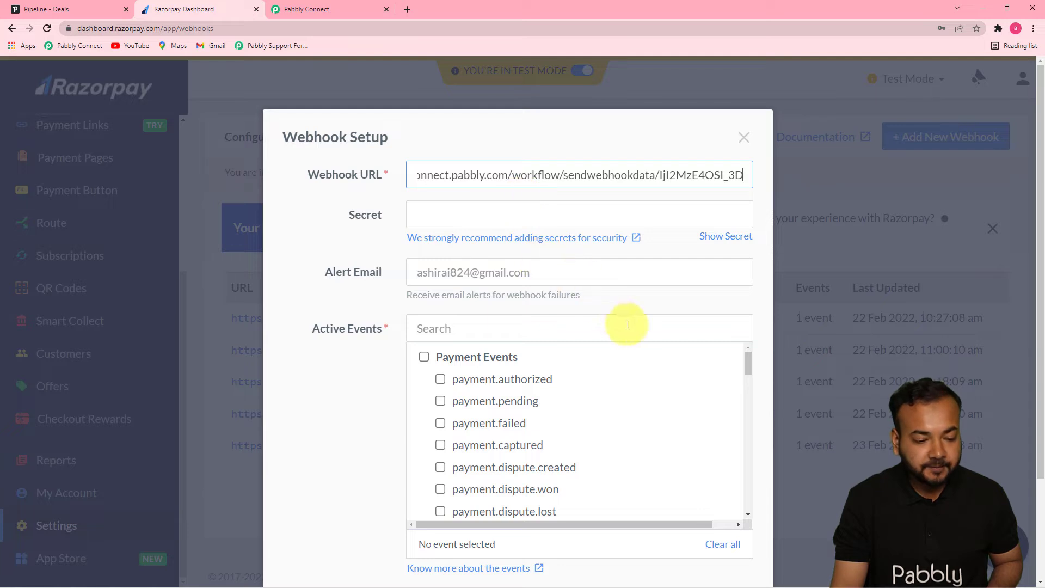
{"action": "left_click_drag", "start_coordinate": [749, 364], "coordinate": [750, 367]}
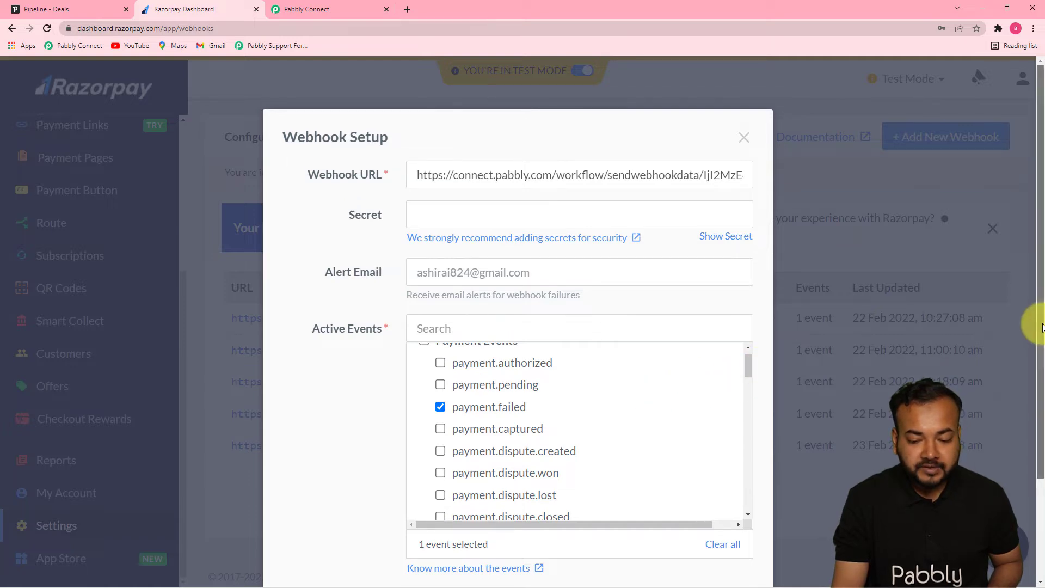
{"action": "left_click_drag", "start_coordinate": [1041, 324], "coordinate": [1039, 419]}
{"action": "left_click", "coordinate": [685, 511]}
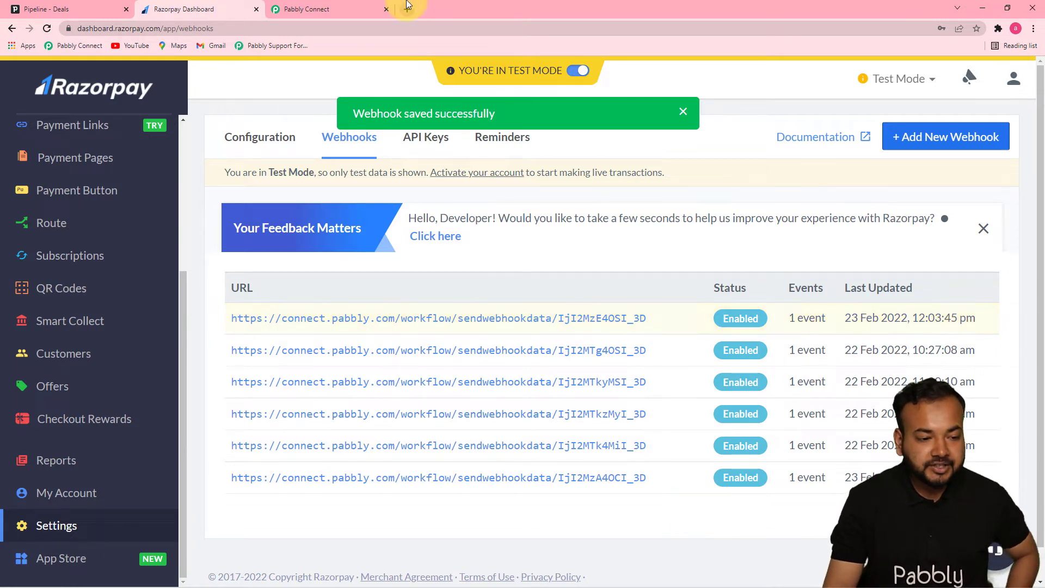
Check the webhook response capture in Pabbly Connect and open the Core PHP Programming payment page's details in Razorpay.
{"action": "left_click", "coordinate": [333, 5]}
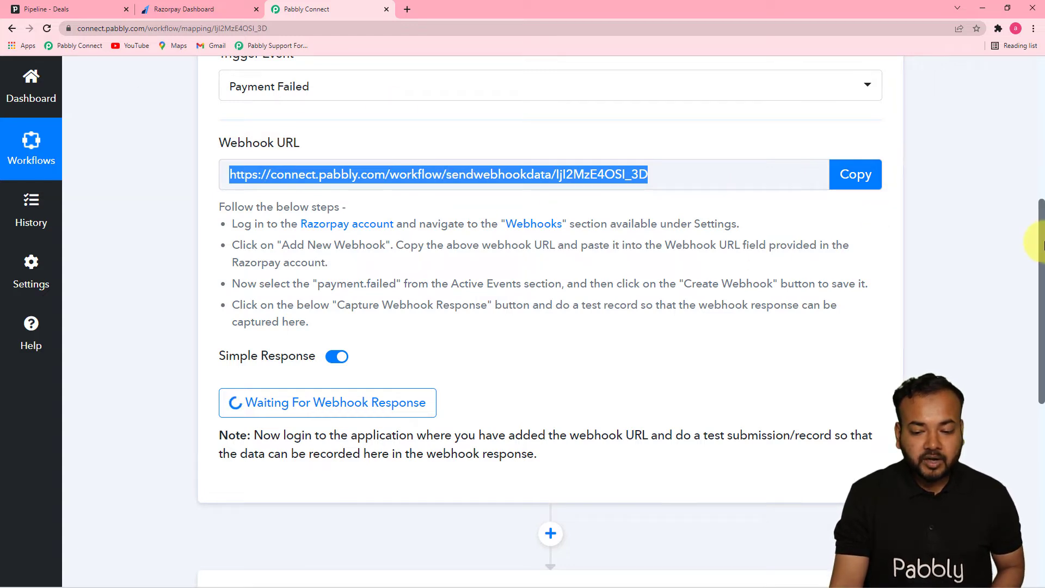
{"action": "left_click_drag", "start_coordinate": [1040, 222], "coordinate": [1037, 268]}
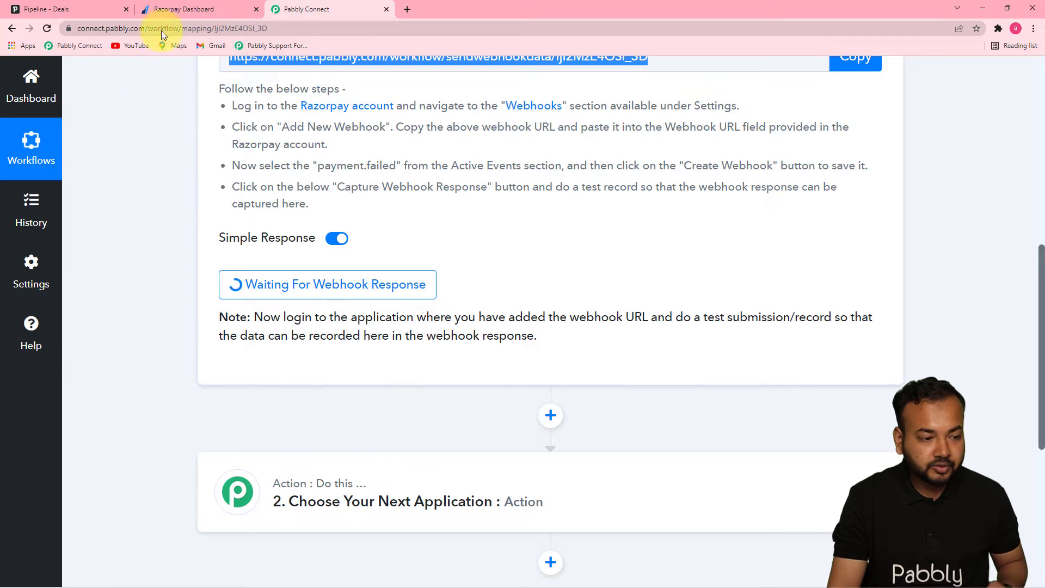
{"action": "left_click", "coordinate": [172, 12]}
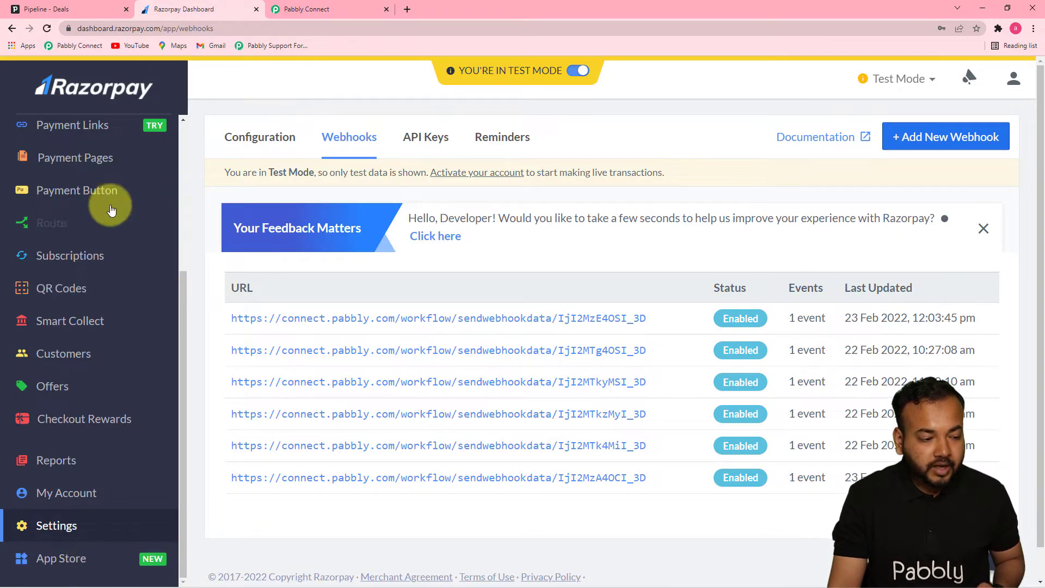
{"action": "left_click", "coordinate": [63, 163]}
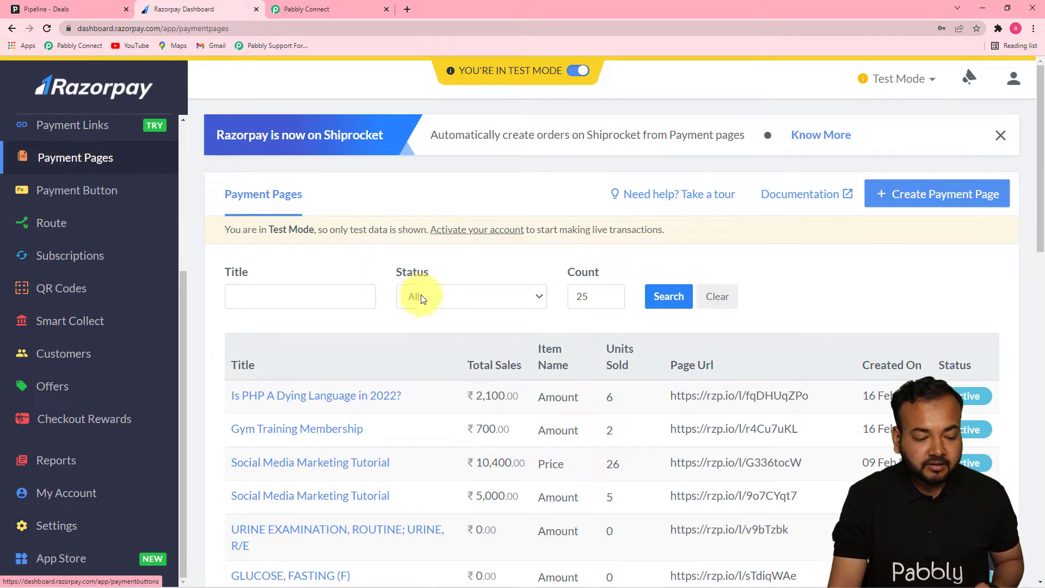
{"action": "left_click_drag", "start_coordinate": [1040, 233], "coordinate": [1040, 312]}
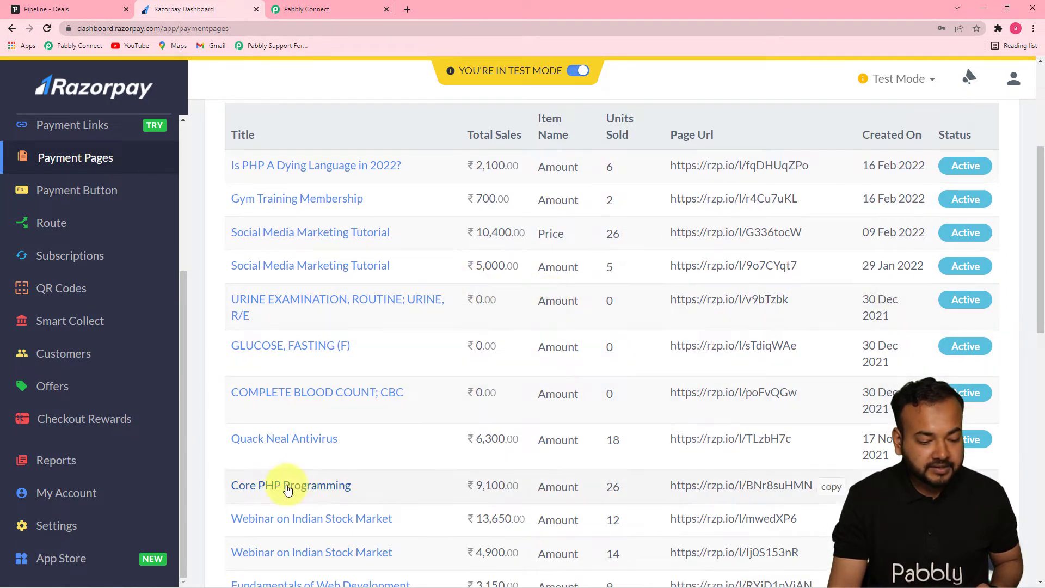
{"action": "left_click", "coordinate": [343, 488]}
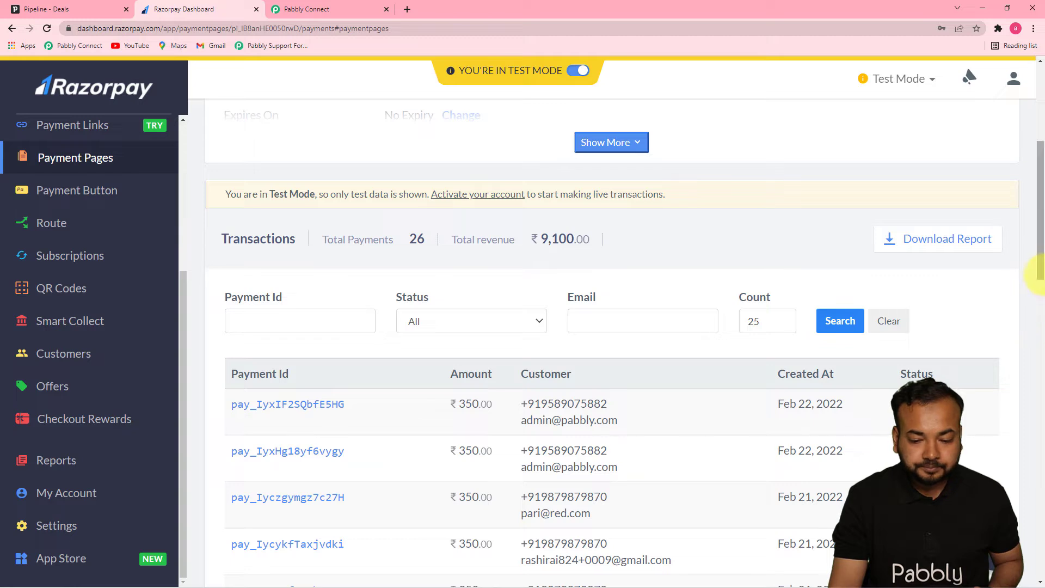
Copy the Core PHP Programming payment page's URL and open it in a new browser tab.
{"action": "left_click_drag", "start_coordinate": [1042, 271], "coordinate": [1042, 196]}
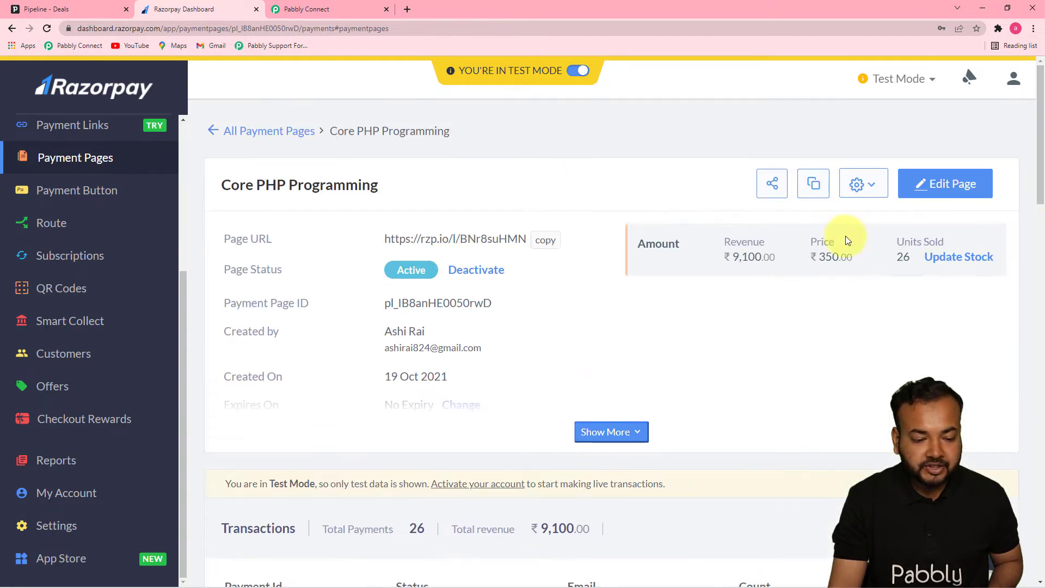
{"action": "left_click", "coordinate": [544, 240]}
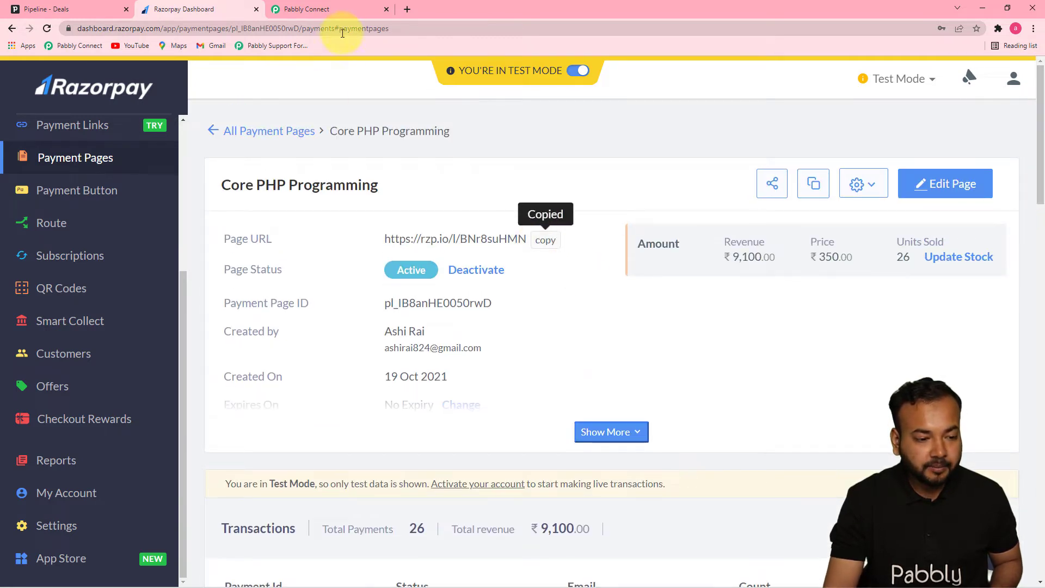
{"action": "left_click", "coordinate": [406, 11]}
{"action": "key", "text": "ctrl+v"}
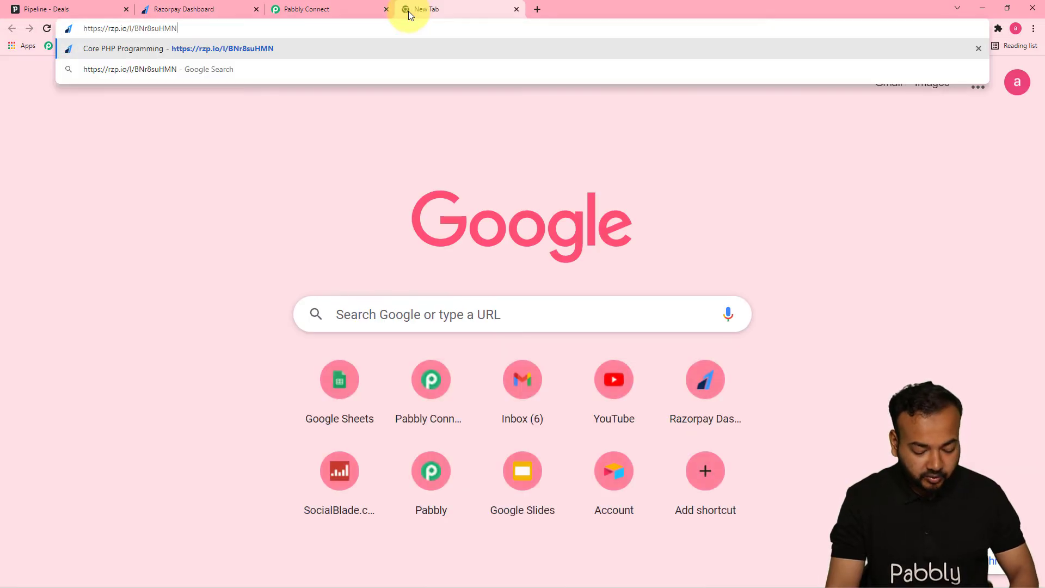
{"action": "key", "text": "Return"}
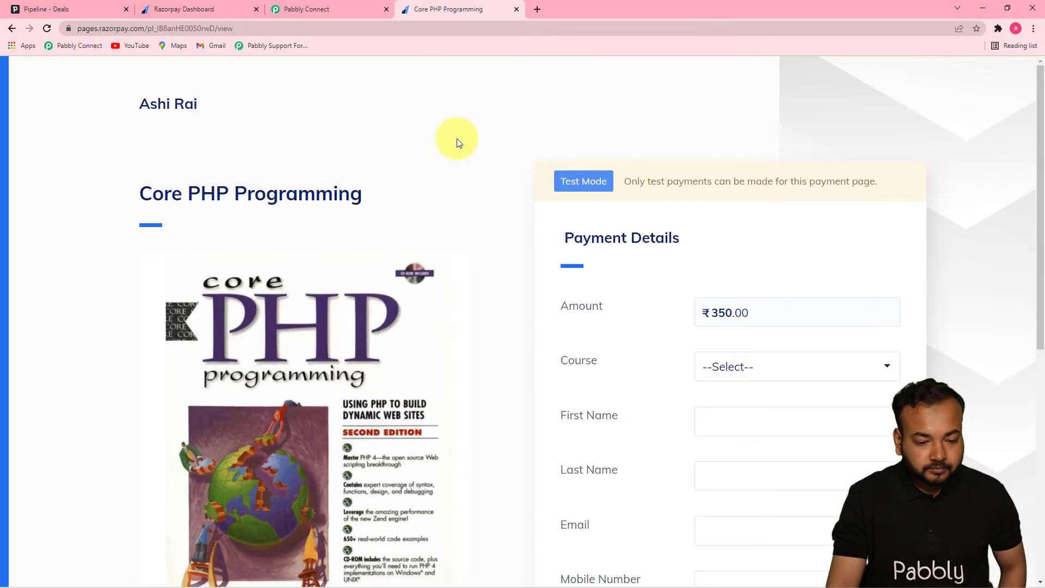
Fill in the payment form with course Core PHP Programming and the customer's first name, last name, email and mobile number, and proceed to checkout.
{"action": "left_click_drag", "start_coordinate": [1037, 227], "coordinate": [1042, 312]}
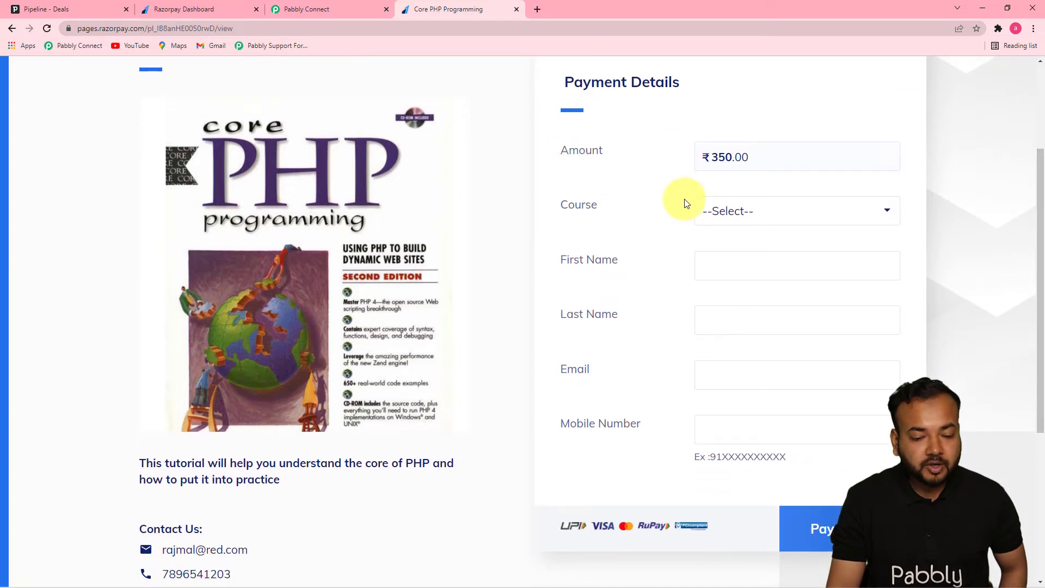
{"action": "left_click", "coordinate": [746, 212]}
{"action": "left_click", "coordinate": [743, 248]}
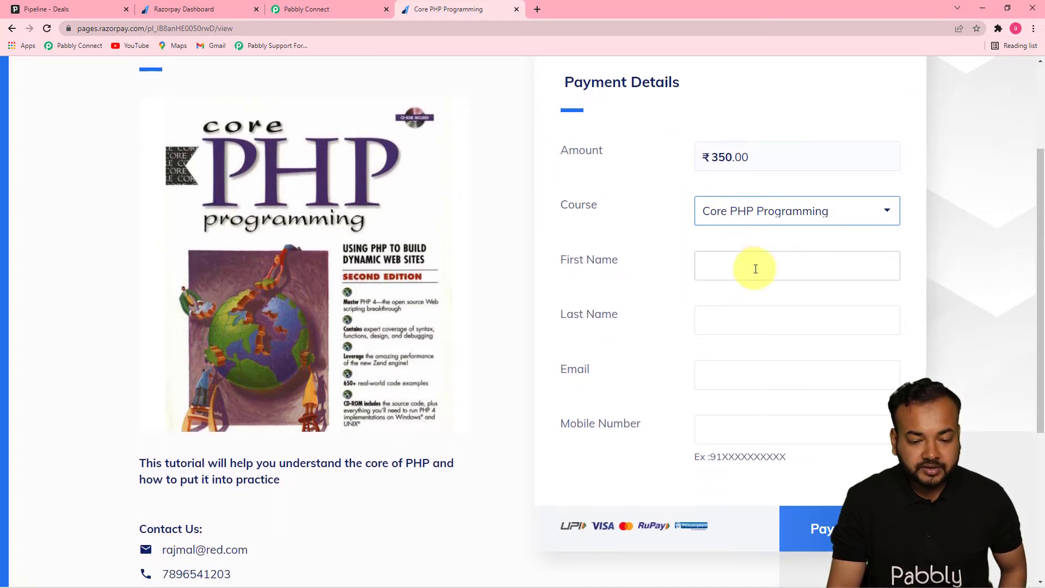
{"action": "left_click", "coordinate": [755, 269]}
{"action": "left_click", "coordinate": [732, 335]}
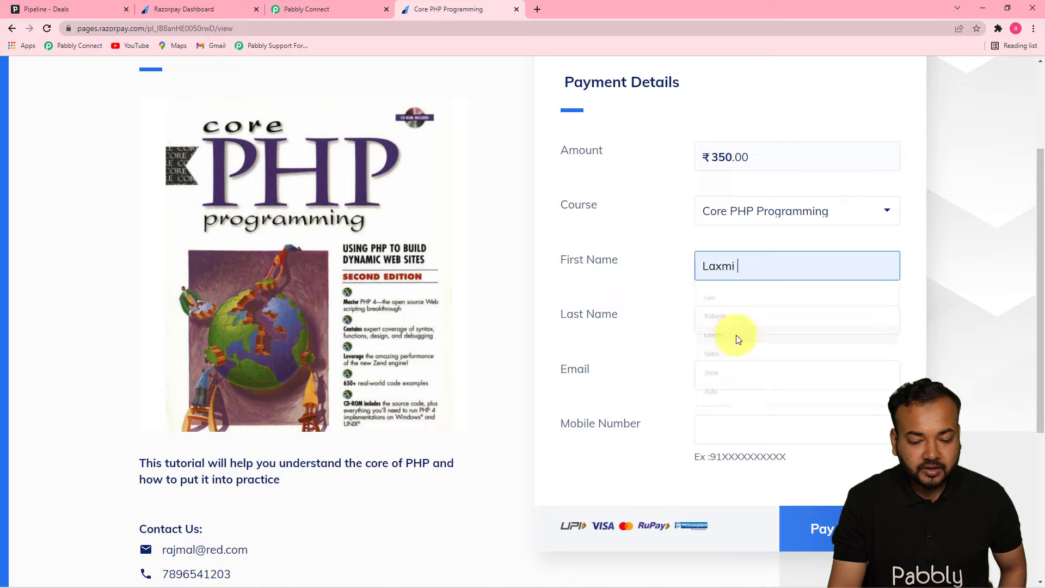
{"action": "left_click", "coordinate": [745, 321]}
{"action": "left_click", "coordinate": [730, 371]}
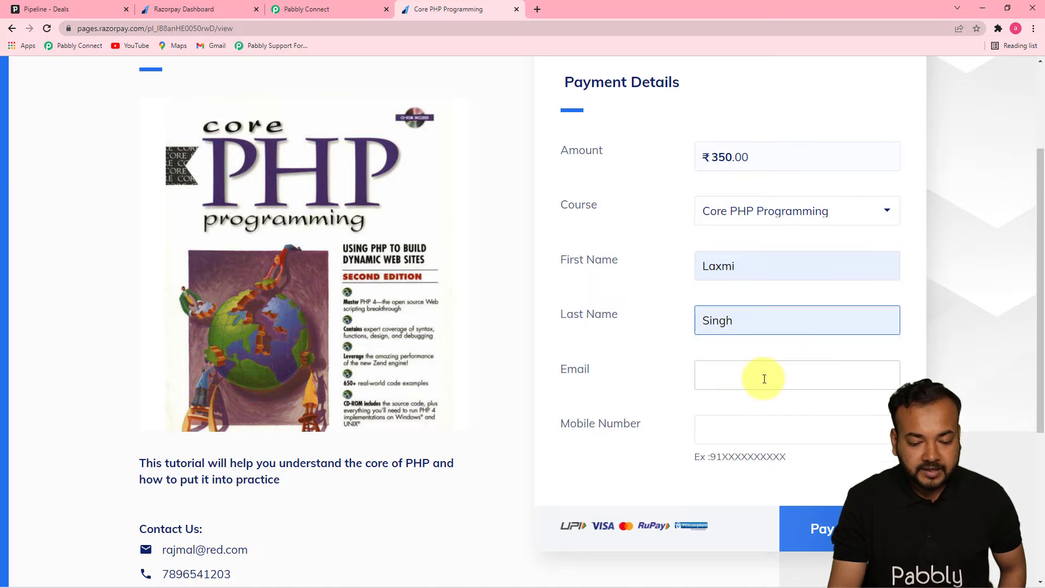
{"action": "left_click", "coordinate": [764, 377]}
{"action": "left_click", "coordinate": [757, 404]}
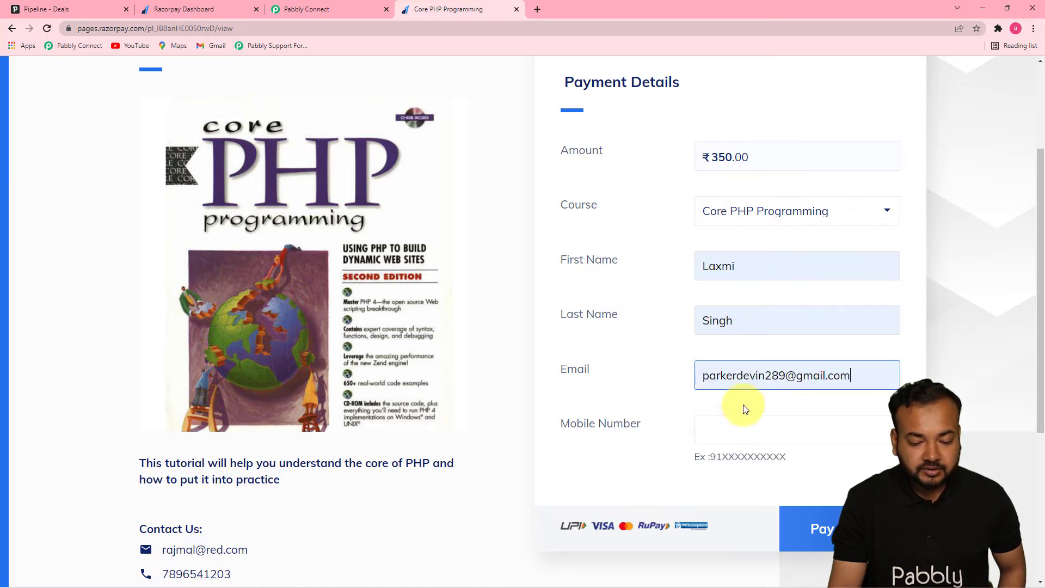
{"action": "left_click", "coordinate": [729, 435]}
{"action": "left_click", "coordinate": [723, 458]}
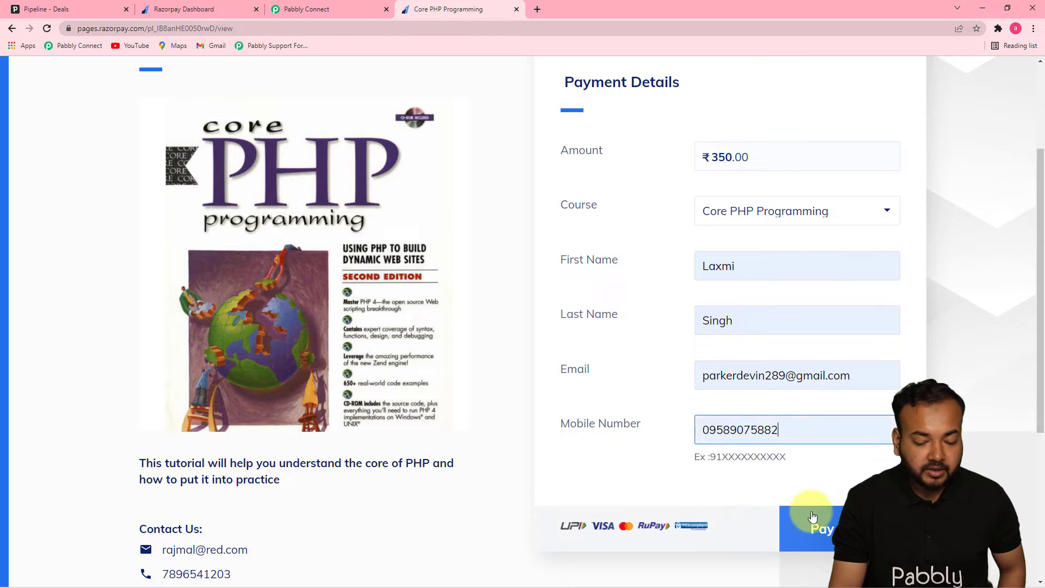
{"action": "left_click", "coordinate": [815, 526]}
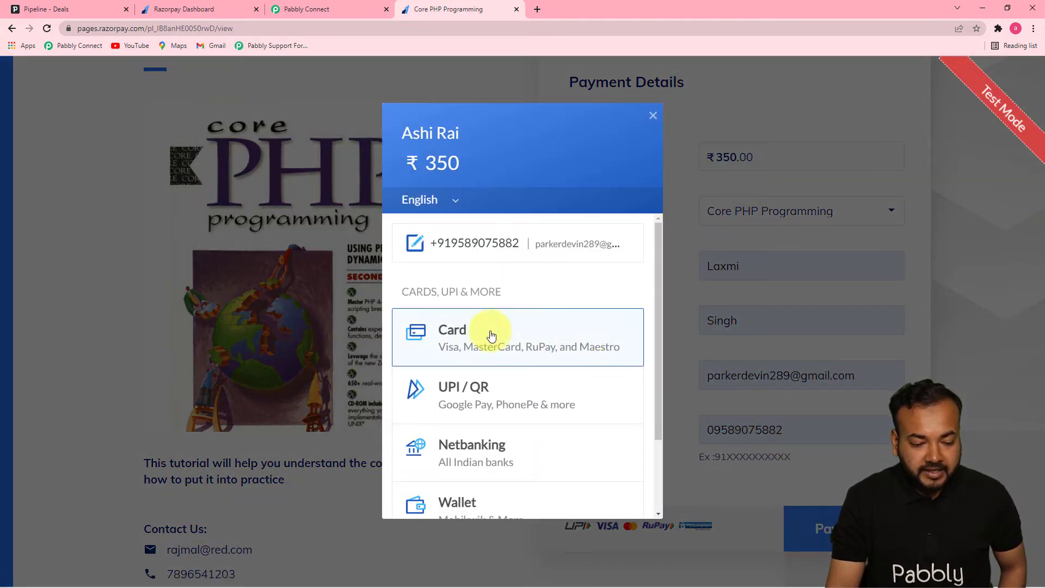
Choose card payment, enter the card number, expiry, holder's name and CVV, turn off saving the card, and submit the ₹350 payment.
{"action": "left_click", "coordinate": [462, 334]}
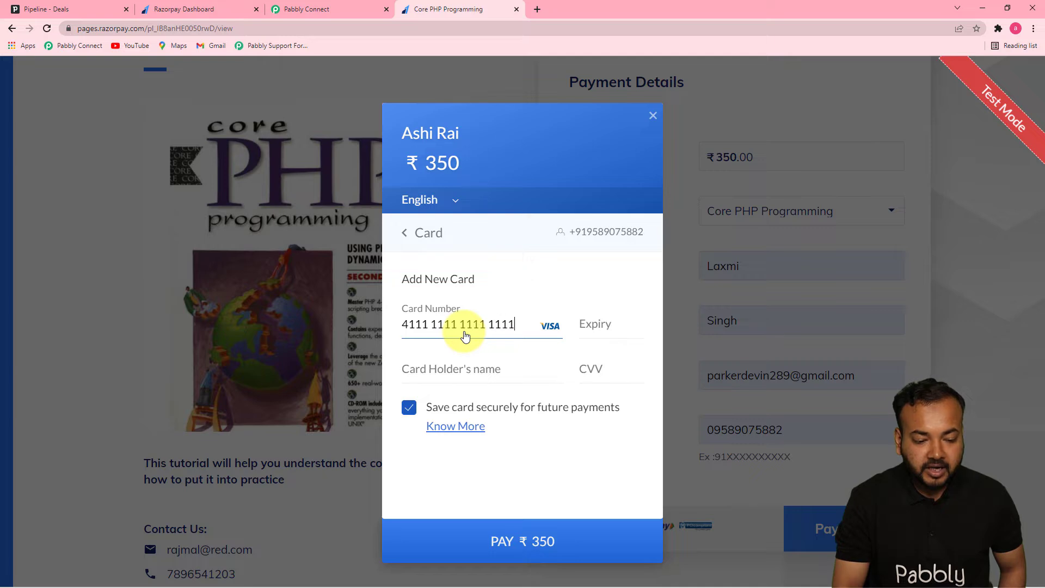
{"action": "left_click", "coordinate": [600, 325]}
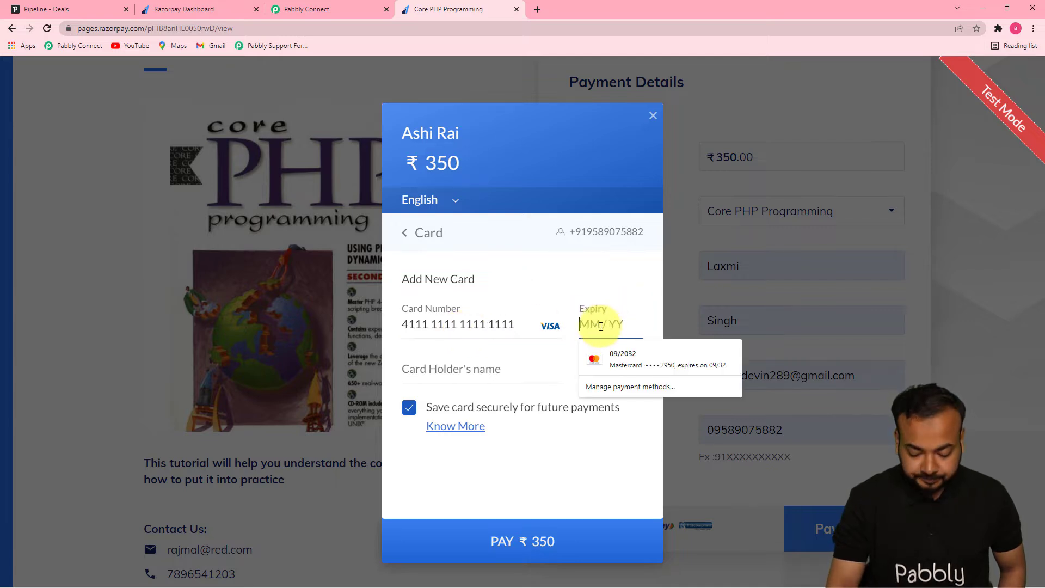
{"action": "type", "text": "0256"}
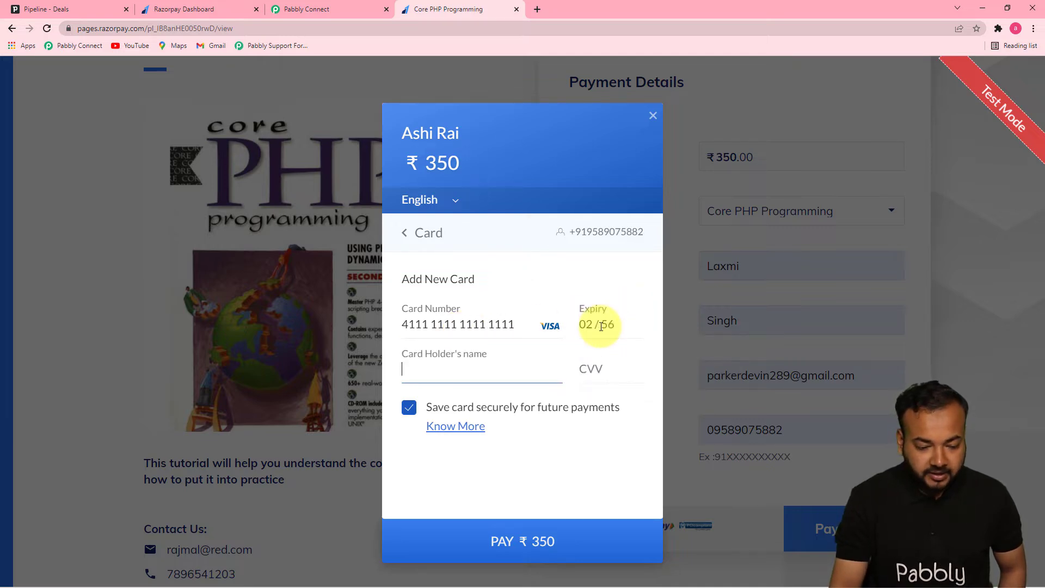
{"action": "type", "text": "Lax"}
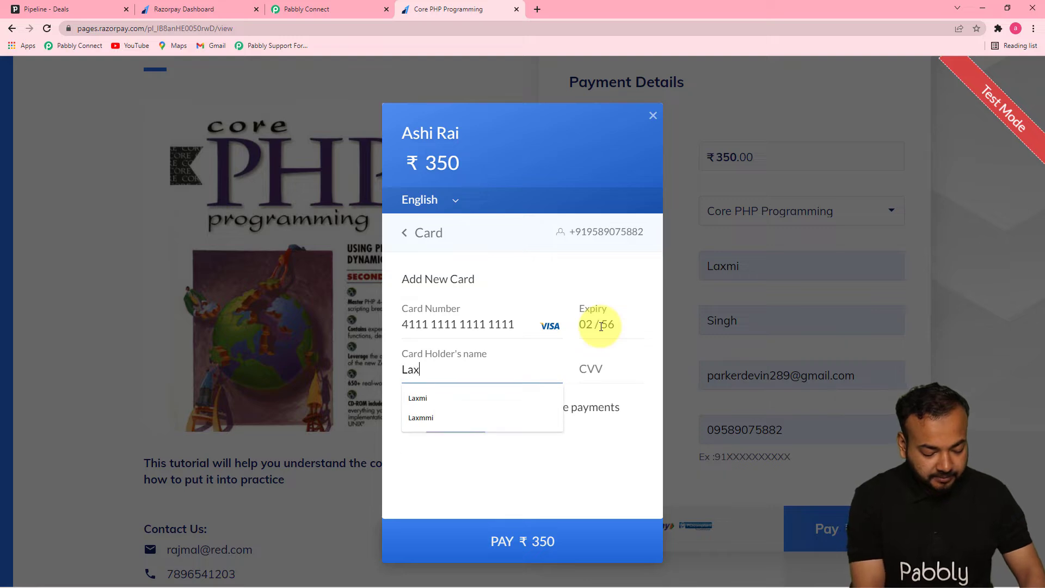
{"action": "type", "text": "mi"}
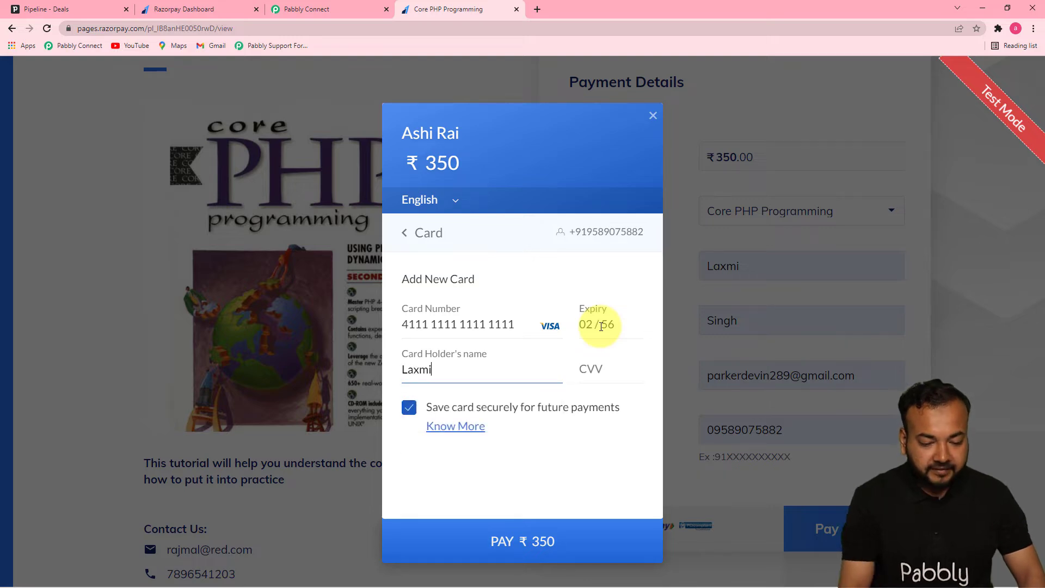
{"action": "left_click", "coordinate": [609, 372]}
{"action": "left_click", "coordinate": [408, 407]}
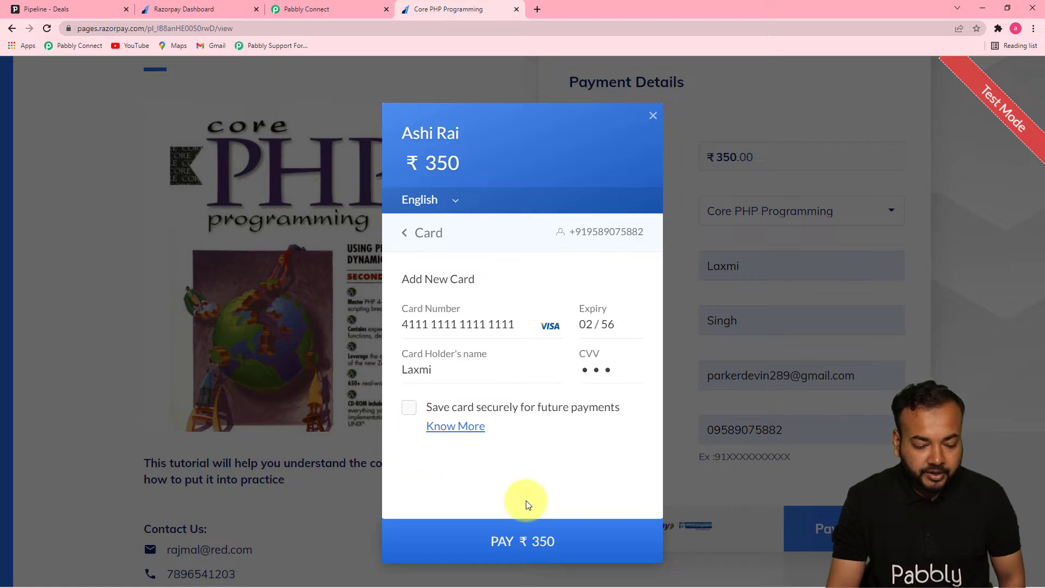
{"action": "left_click", "coordinate": [529, 541]}
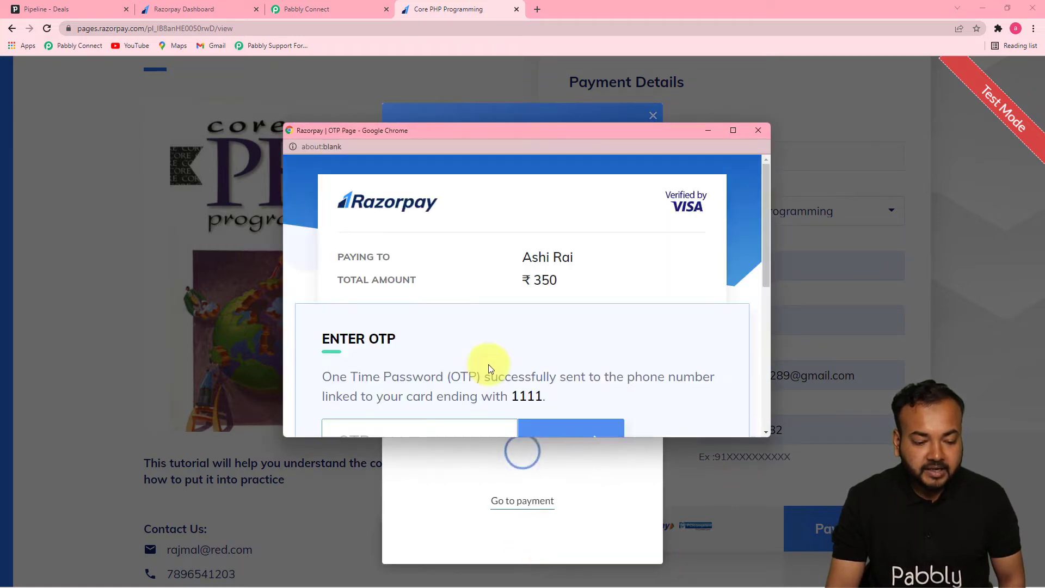
Cancel the test payment on the OTP page and close the Razorpay checkout.
{"action": "left_click_drag", "start_coordinate": [764, 254], "coordinate": [771, 351]}
{"action": "left_click", "coordinate": [330, 275]}
{"action": "left_click", "coordinate": [507, 308]}
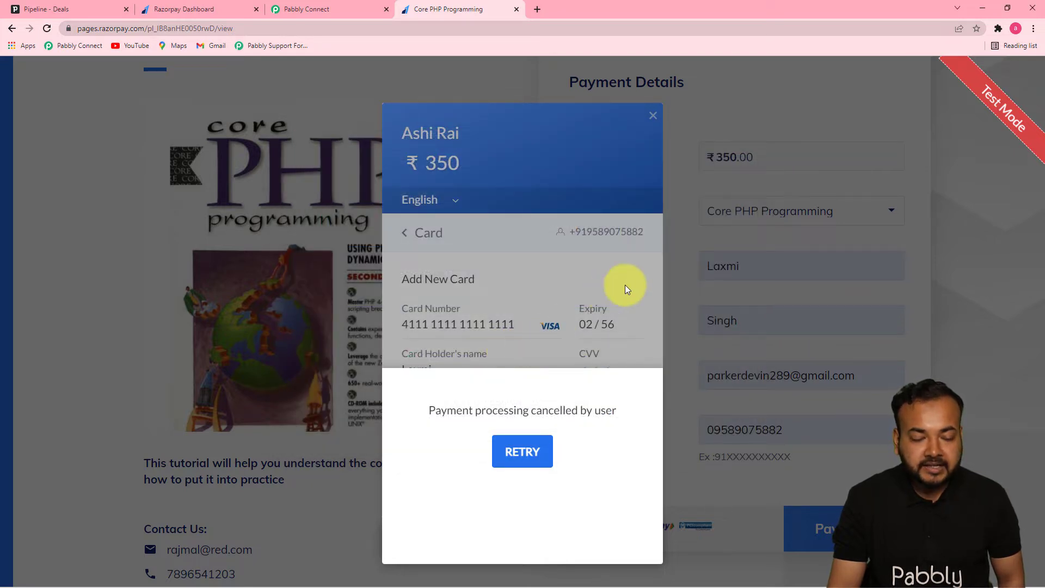
{"action": "left_click", "coordinate": [653, 116]}
{"action": "left_click", "coordinate": [653, 117]}
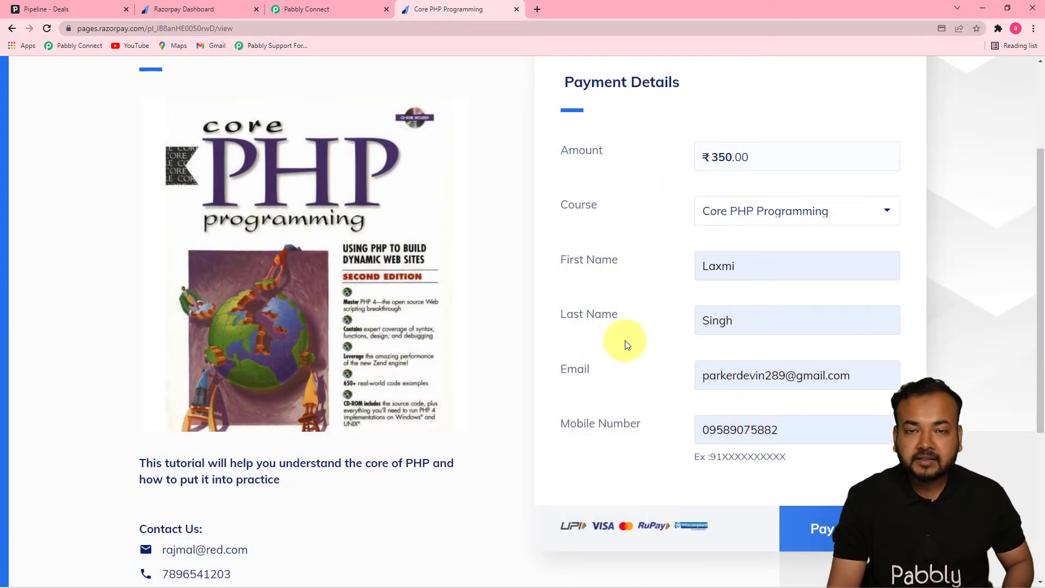
Switch to Pabbly Connect and examine the captured webhook response for the event, customer details and payment error fields.
{"action": "left_click", "coordinate": [332, 7]}
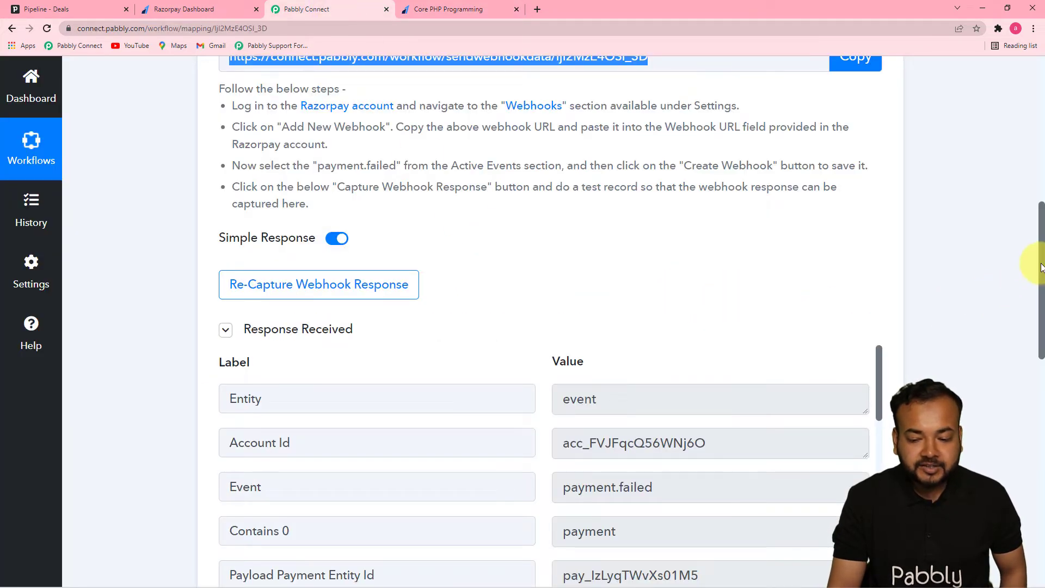
{"action": "left_click_drag", "start_coordinate": [1041, 269], "coordinate": [1040, 361]}
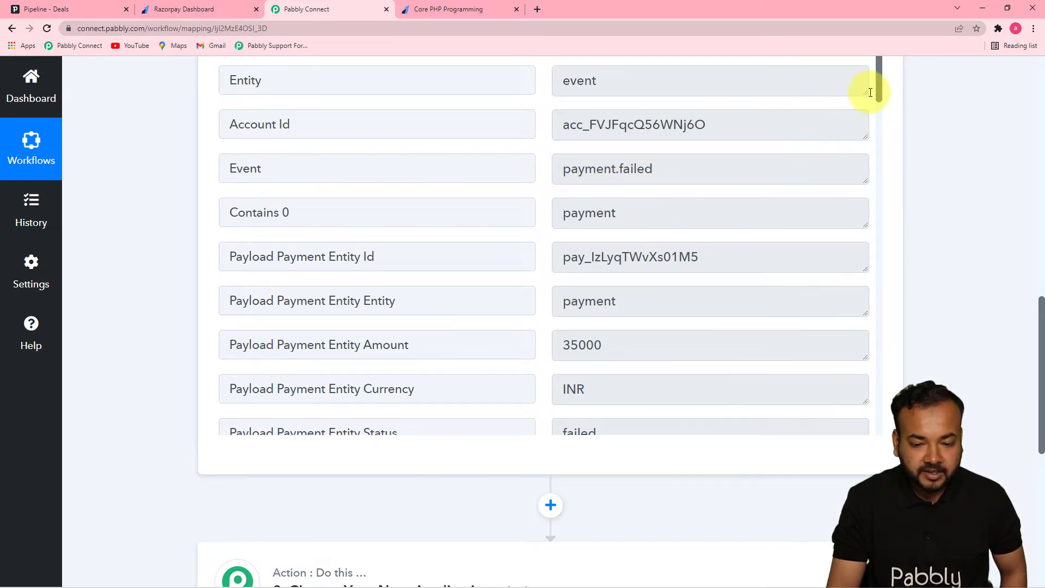
{"action": "left_click_drag", "start_coordinate": [877, 93], "coordinate": [882, 344]}
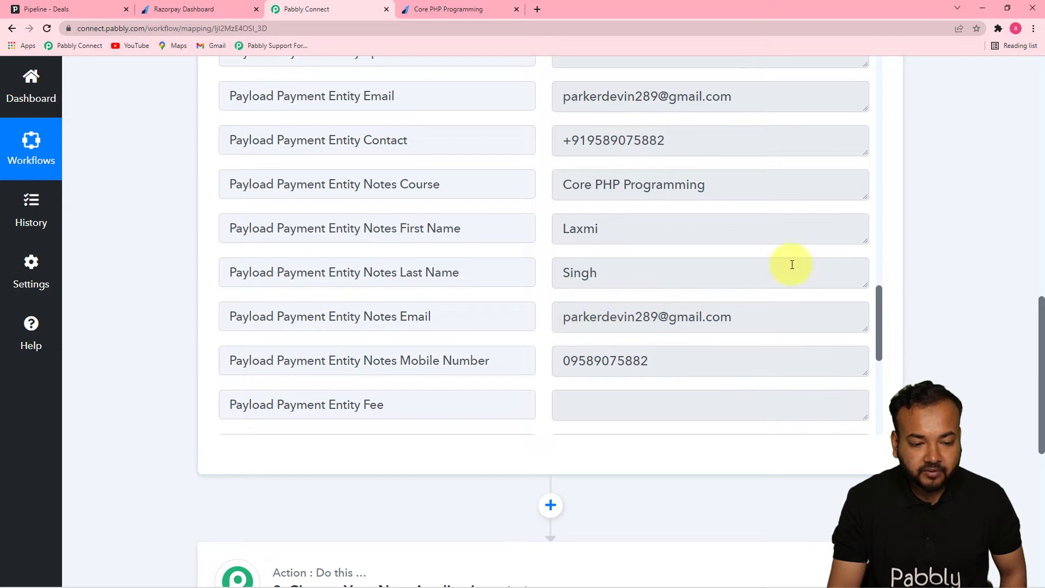
{"action": "left_click_drag", "start_coordinate": [880, 297], "coordinate": [880, 382]}
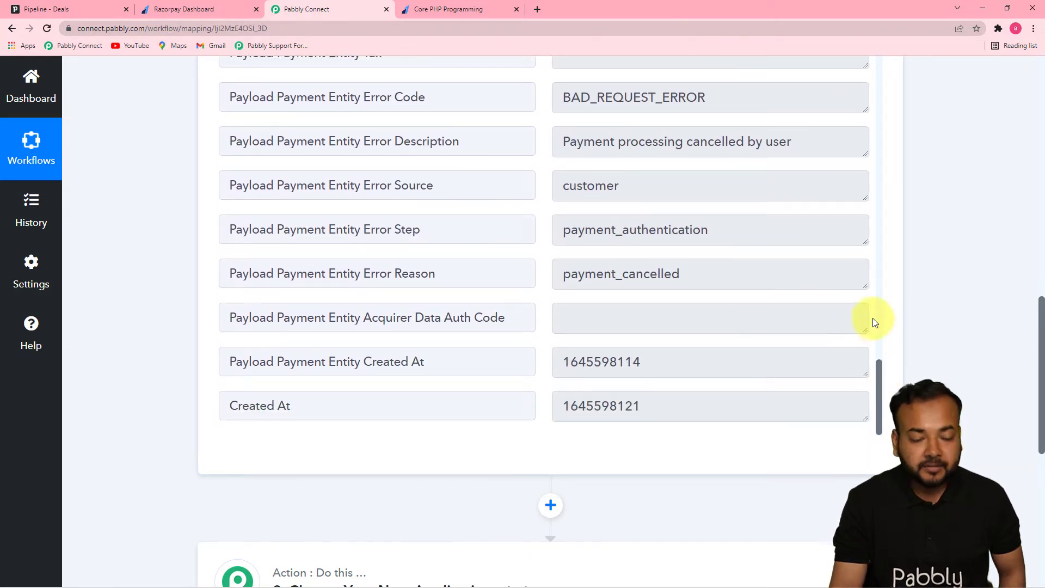
Set the workflow's second step to the PipeDrive app with Create Deal as the action event.
{"action": "left_click_drag", "start_coordinate": [1042, 310], "coordinate": [1039, 397]}
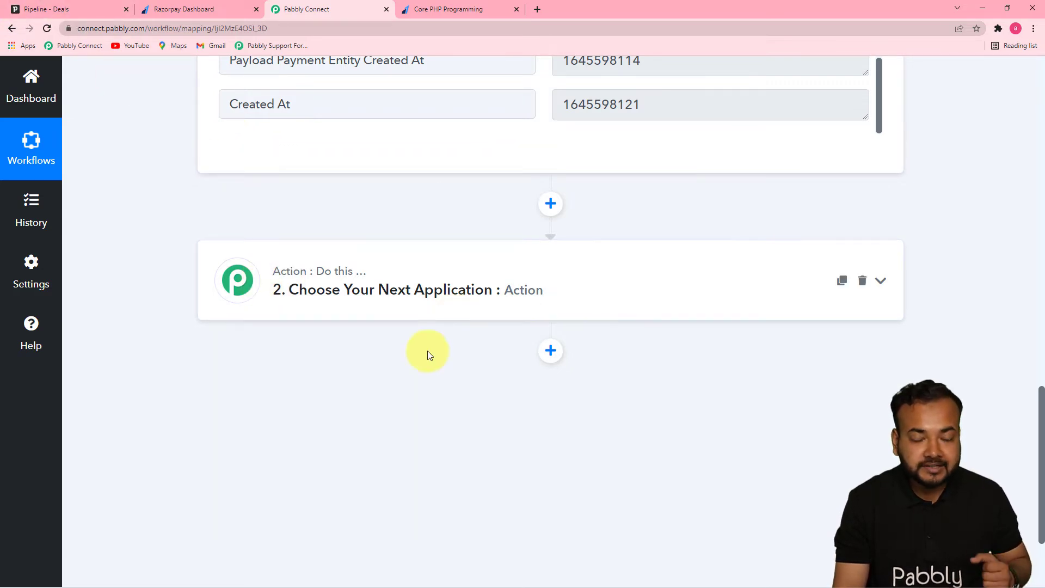
{"action": "left_click", "coordinate": [458, 290]}
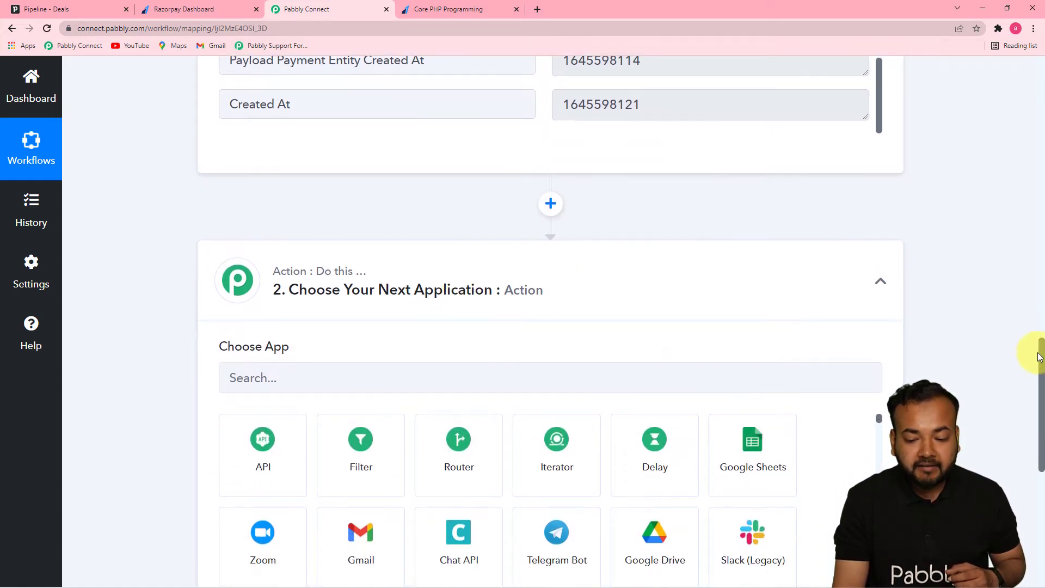
{"action": "left_click_drag", "start_coordinate": [1041, 357], "coordinate": [1039, 393]}
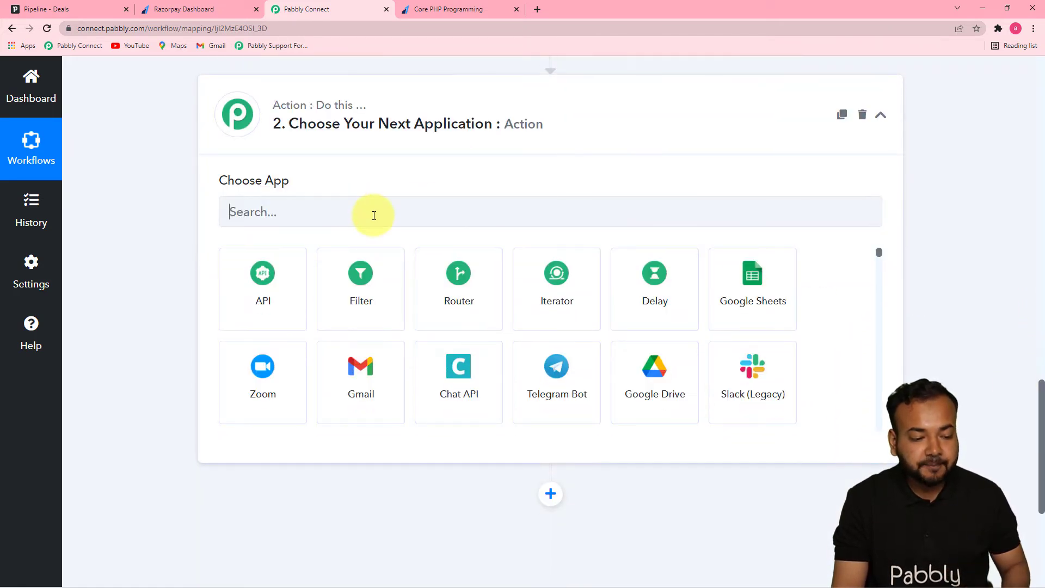
{"action": "left_click", "coordinate": [373, 216]}
{"action": "type", "text": "pip"}
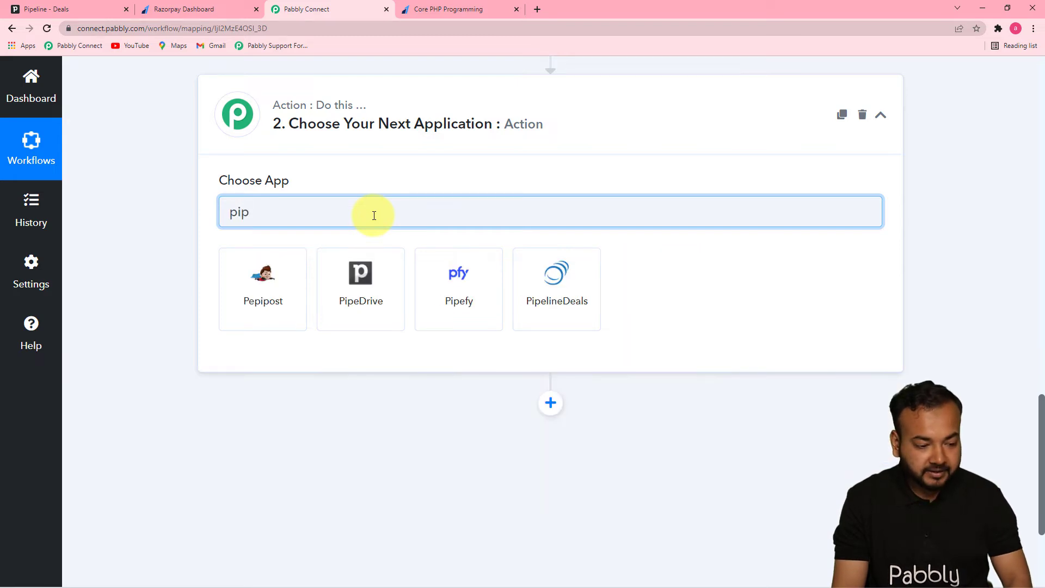
{"action": "left_click", "coordinate": [360, 305]}
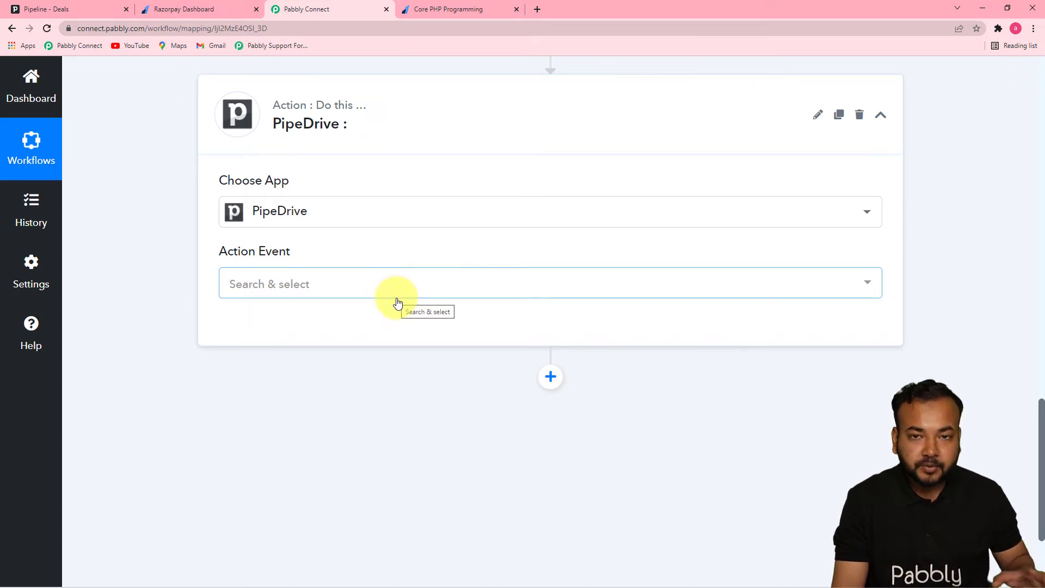
{"action": "left_click", "coordinate": [340, 285]}
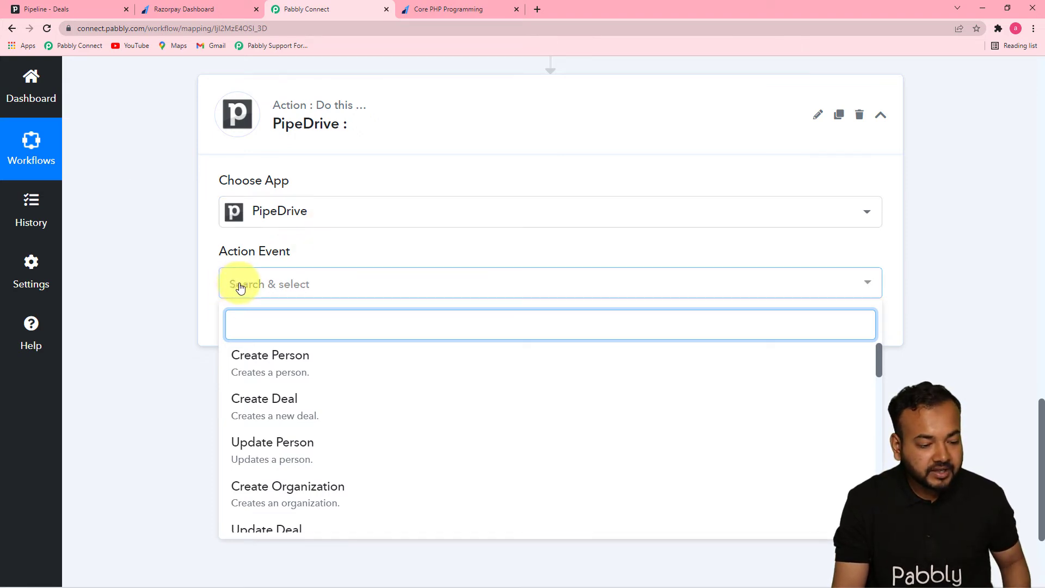
{"action": "left_click", "coordinate": [253, 413]}
Start connecting the PipeDrive account by adding a new connection.
{"action": "left_click", "coordinate": [262, 329]}
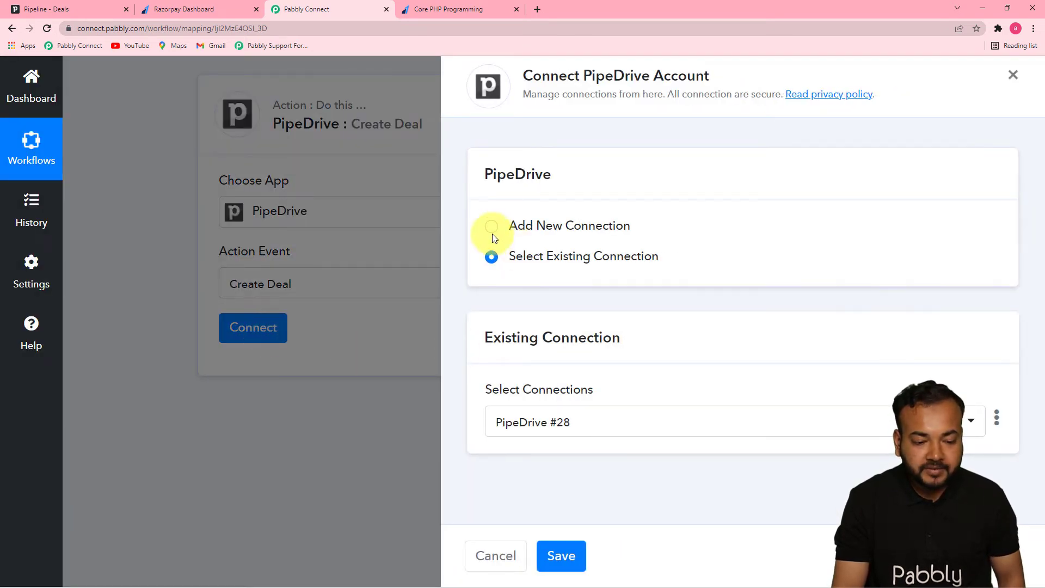
{"action": "left_click", "coordinate": [491, 229]}
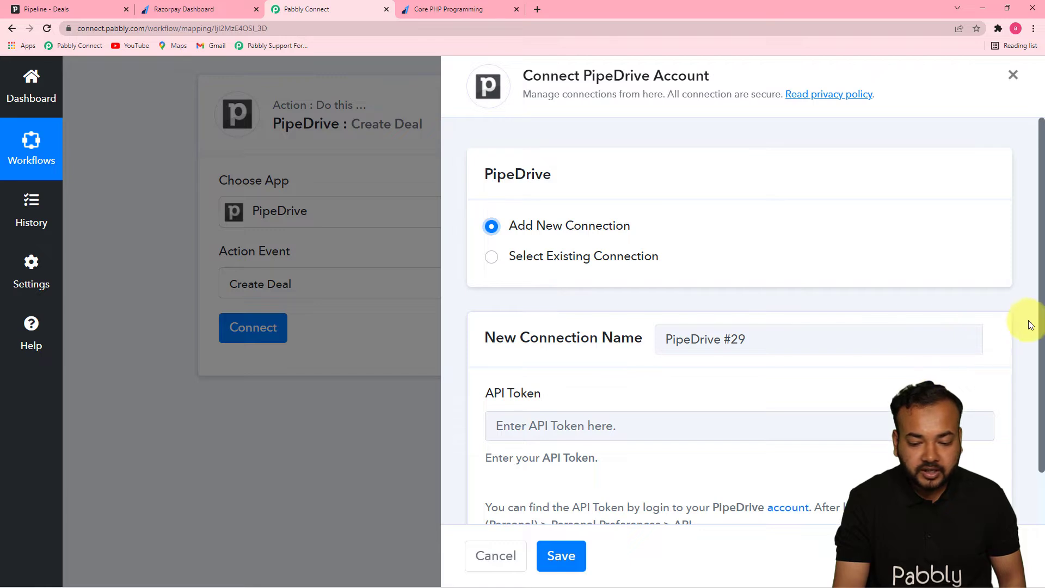
{"action": "scroll", "coordinate": [1028, 294], "scroll_direction": "down", "scroll_amount": 1}
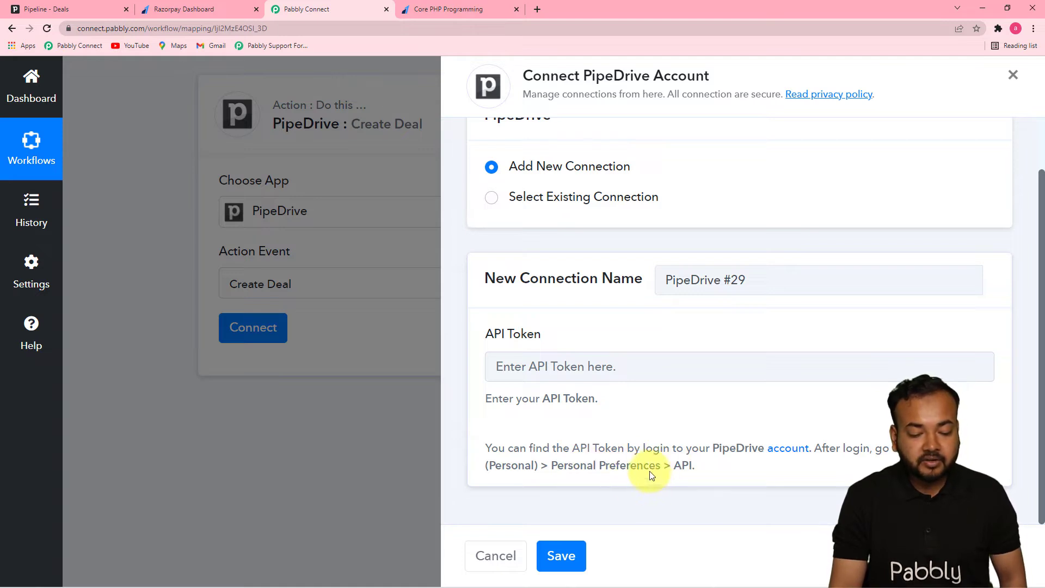
Copy the personal API token from Pipedrive's personal preferences and return to the new connection form in Pabbly Connect.
{"action": "left_click", "coordinate": [83, 12]}
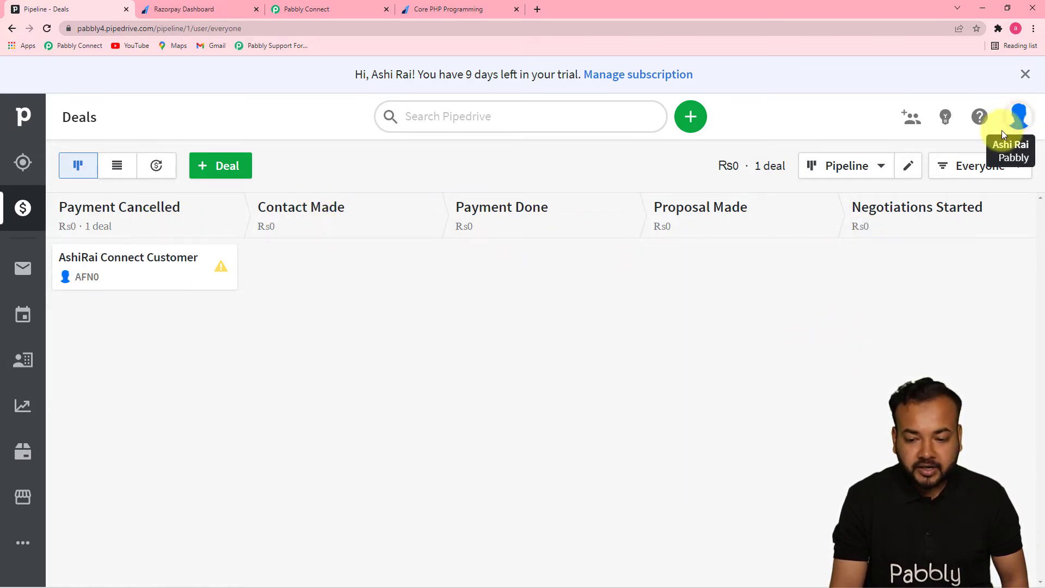
{"action": "left_click", "coordinate": [1016, 124]}
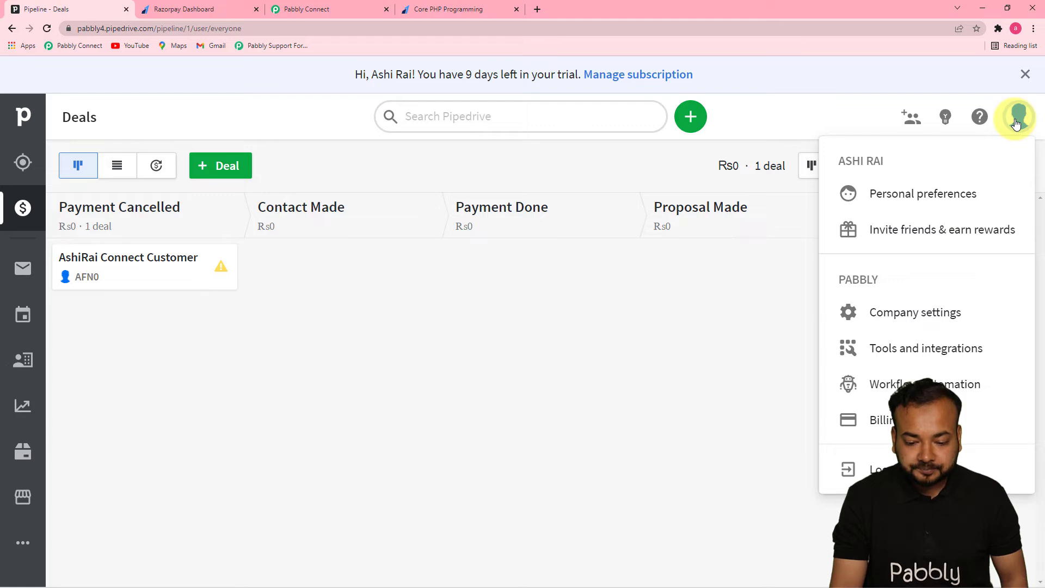
{"action": "left_click", "coordinate": [894, 201]}
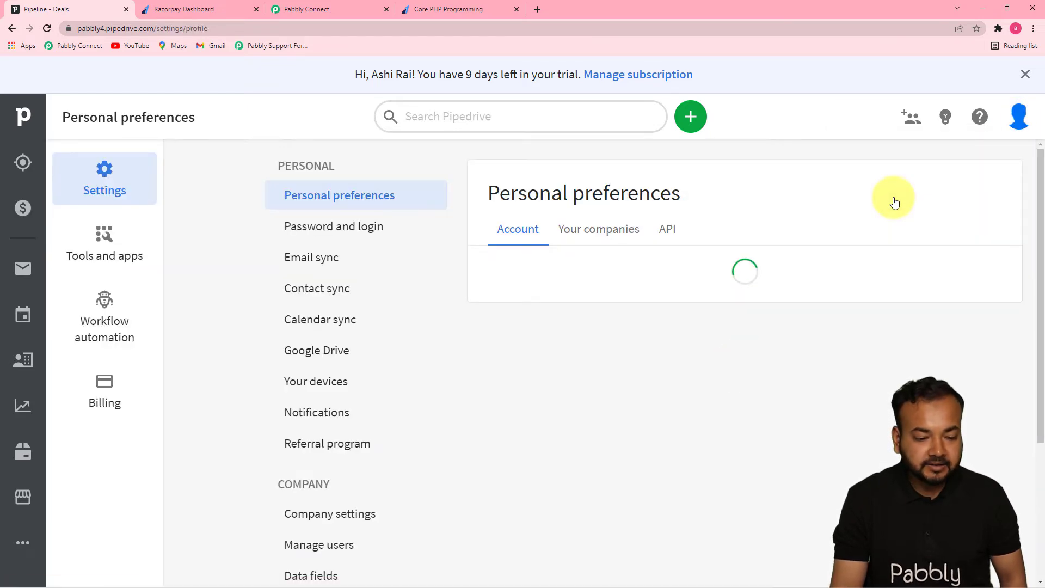
{"action": "left_click", "coordinate": [672, 229]}
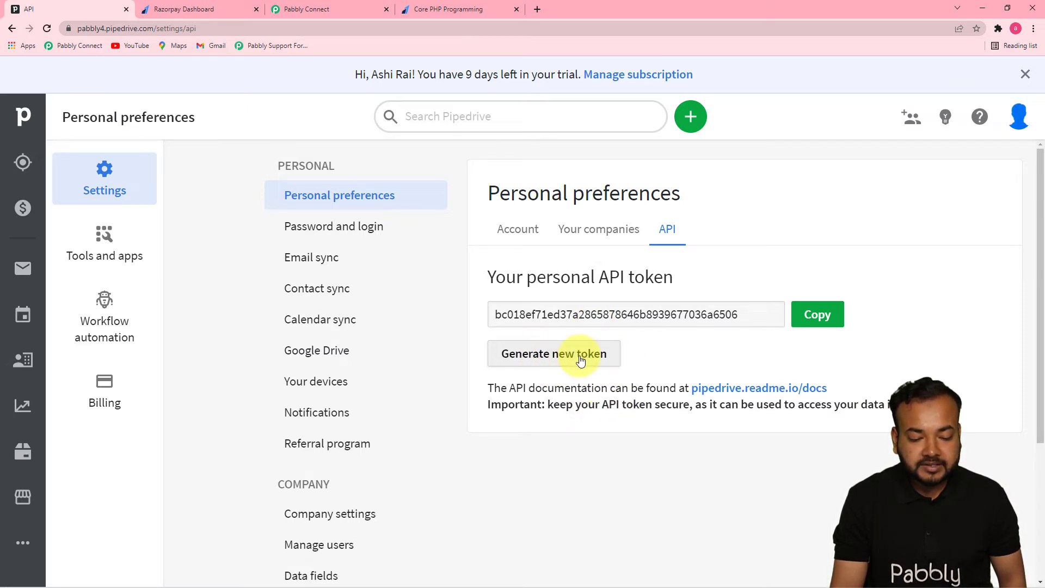
{"action": "left_click", "coordinate": [822, 315]}
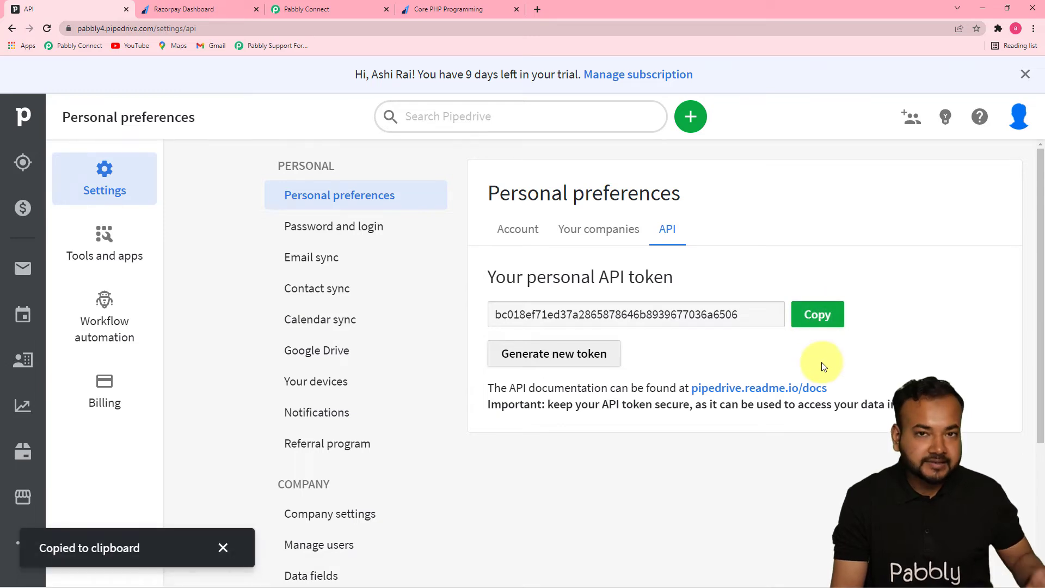
{"action": "left_click", "coordinate": [297, 9]}
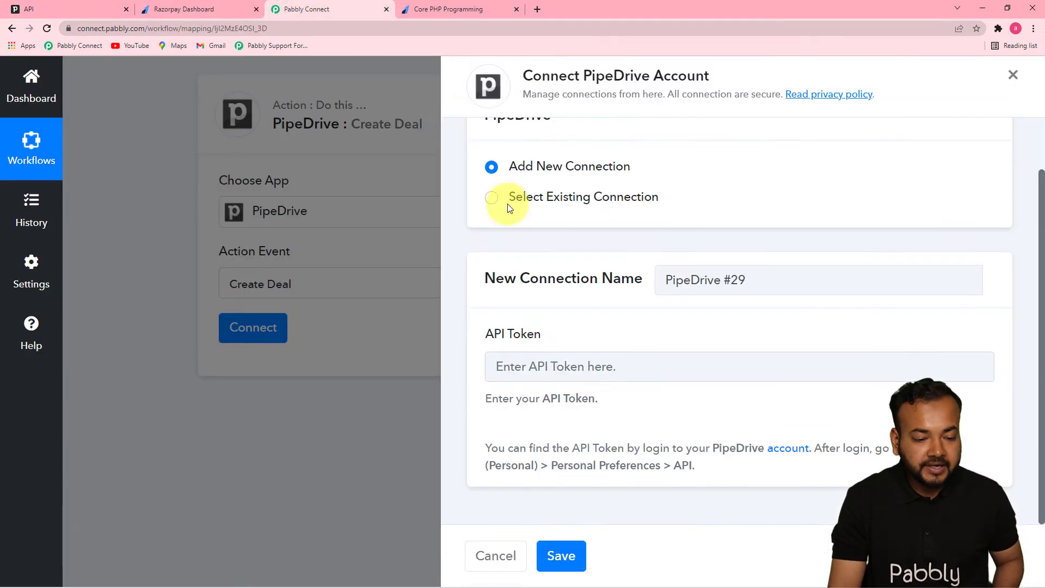
Paste the copied API token into the new PipeDrive connection and save it.
{"action": "right_click", "coordinate": [535, 379]}
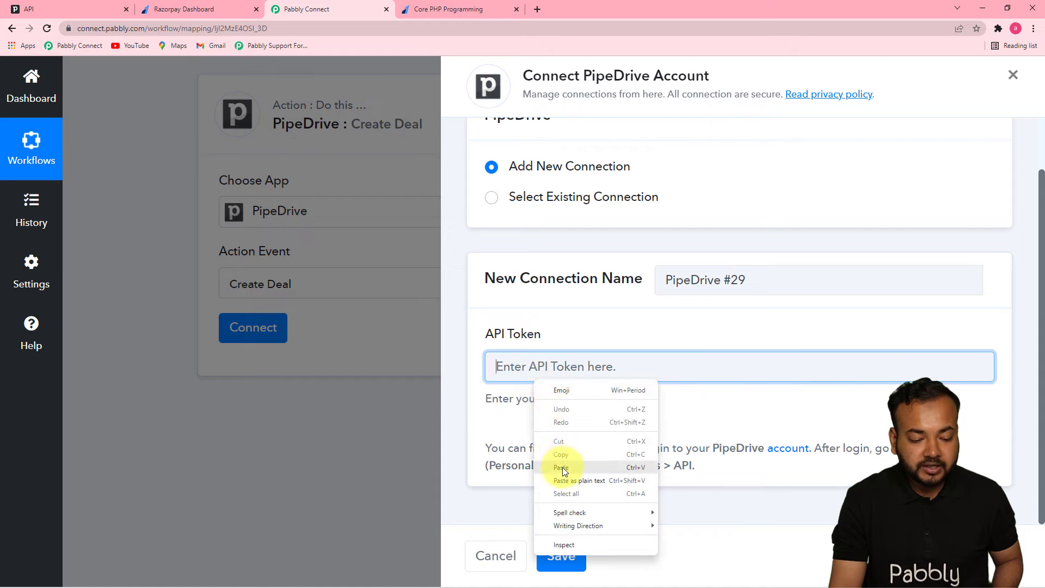
{"action": "left_click", "coordinate": [563, 467]}
{"action": "left_click", "coordinate": [561, 555]}
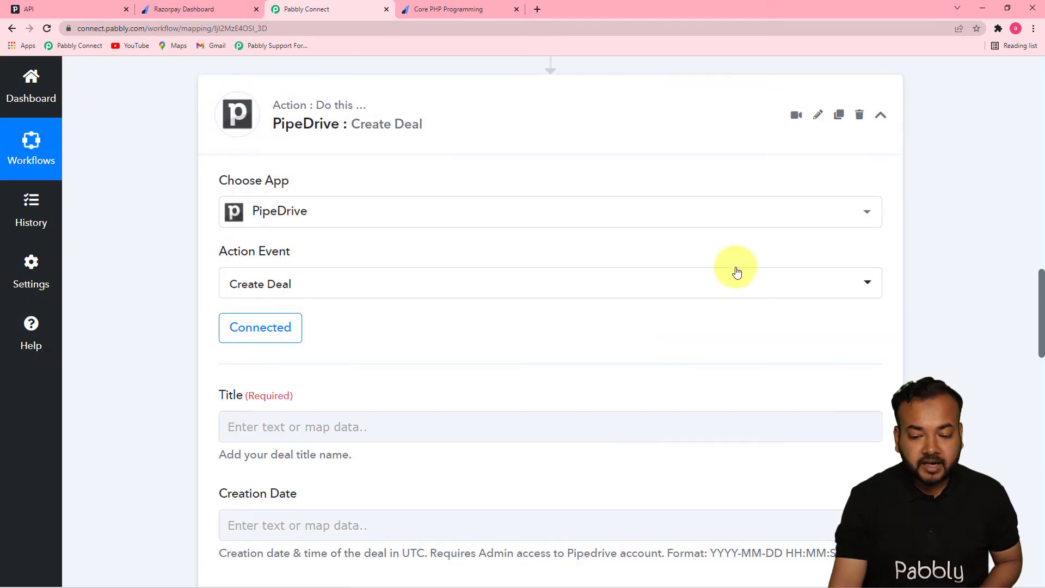
Review the Create Deal fields and the captured Razorpay response values that can be mapped to them.
{"action": "left_click_drag", "start_coordinate": [1042, 294], "coordinate": [1042, 338]}
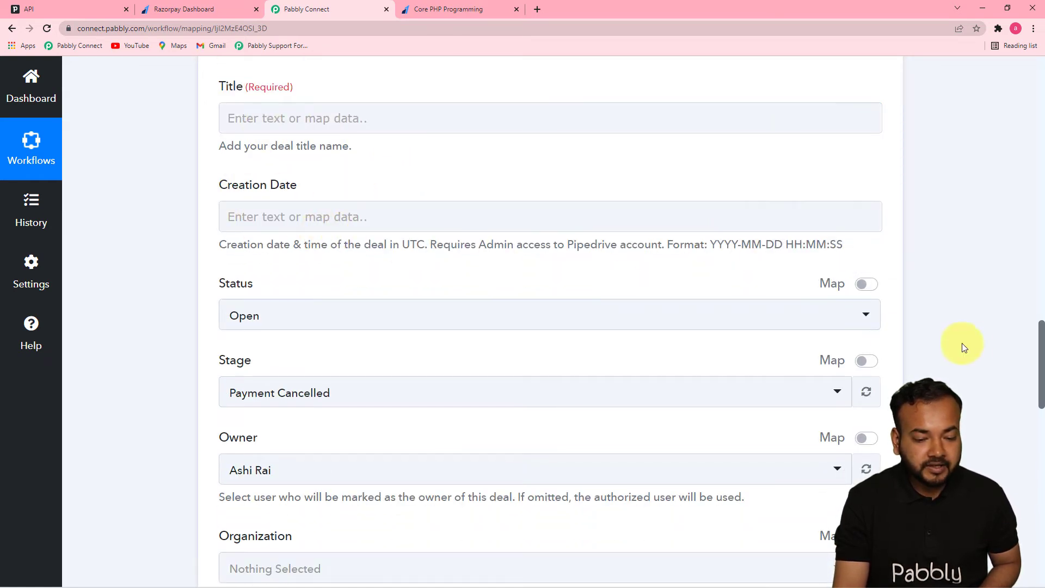
{"action": "left_click_drag", "start_coordinate": [1040, 329], "coordinate": [1020, 194]}
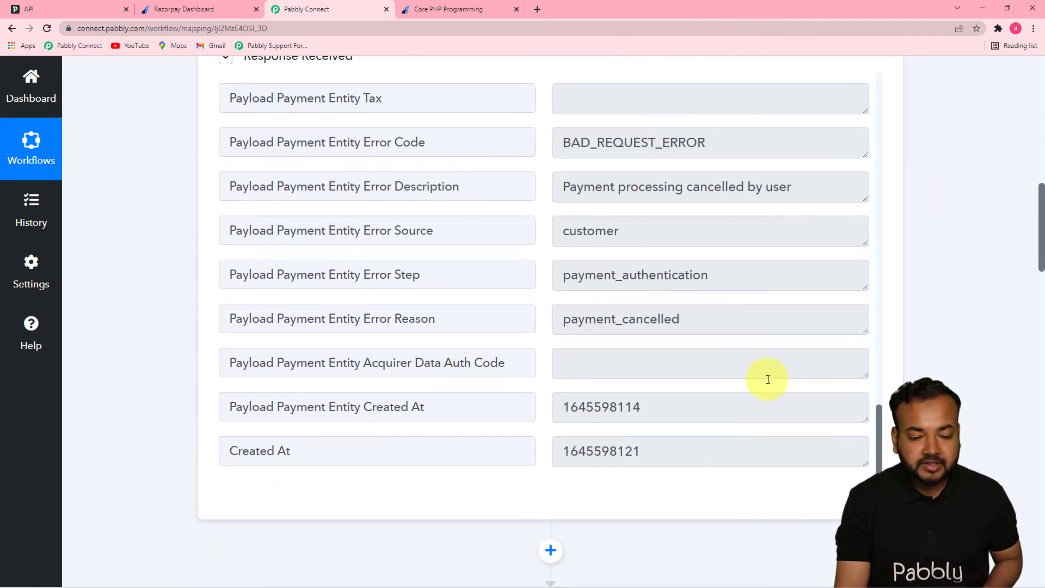
{"action": "left_click_drag", "start_coordinate": [877, 319], "coordinate": [881, 79]}
{"action": "mouse_move", "coordinate": [1042, 216]}
{"action": "left_mouse_down"}
{"action": "mouse_move", "coordinate": [1040, 305]}
{"action": "mouse_move", "coordinate": [1033, 201]}
{"action": "left_mouse_up"}
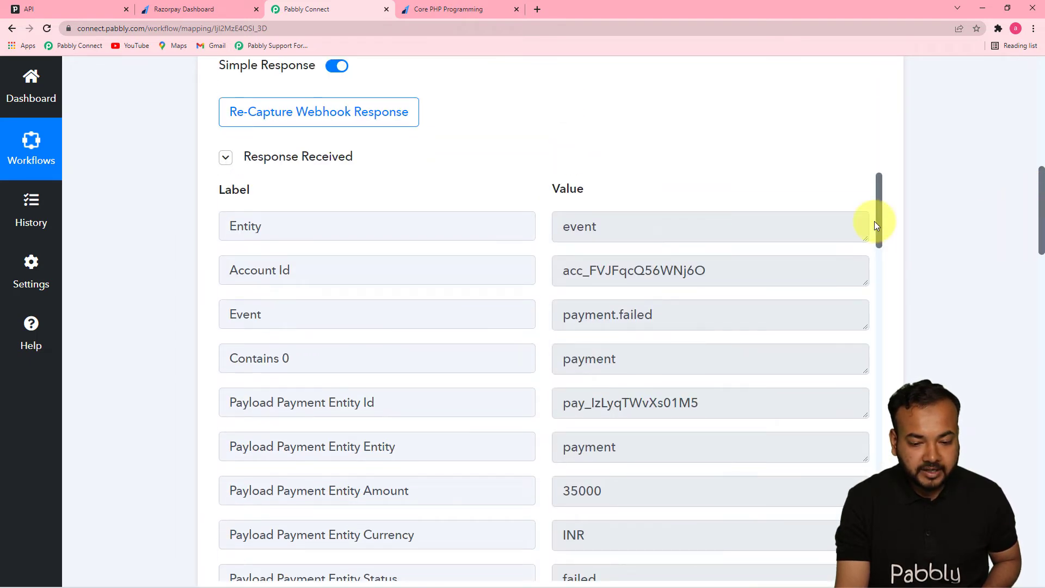
{"action": "left_click_drag", "start_coordinate": [880, 229], "coordinate": [879, 266]}
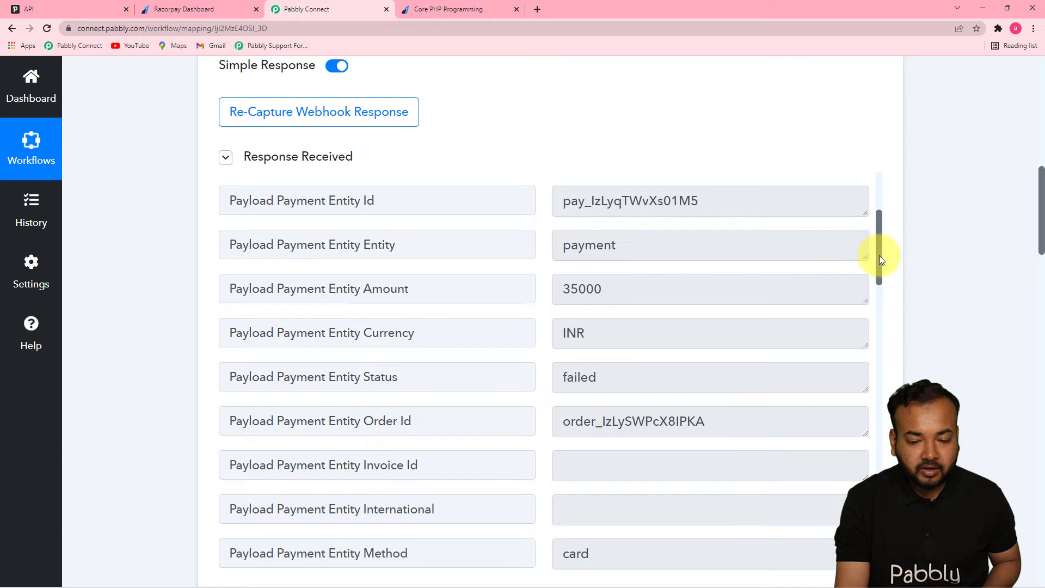
{"action": "left_click_drag", "start_coordinate": [881, 245], "coordinate": [881, 221]}
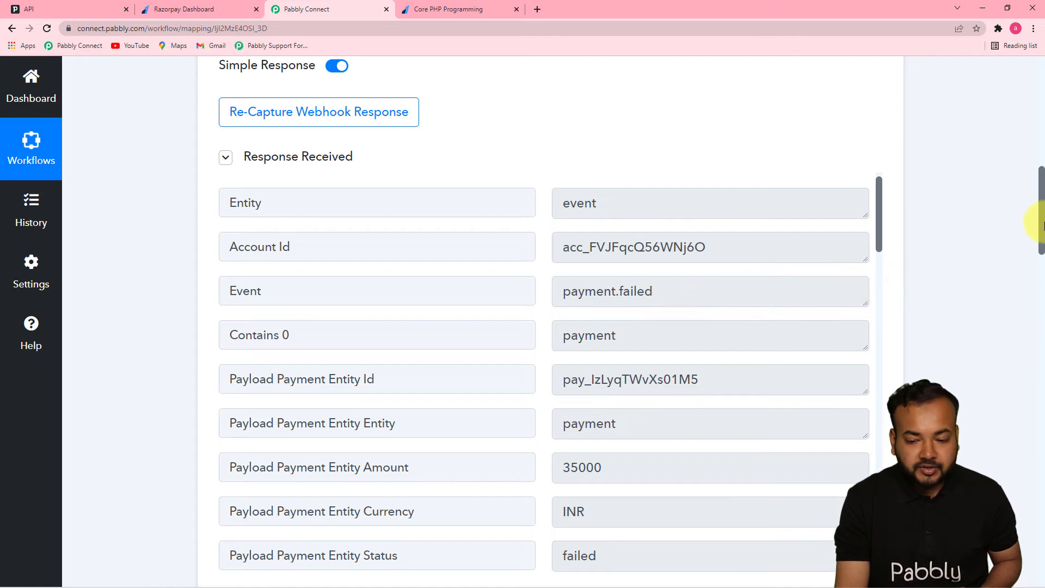
Map the deal's Title to the Event value from the Razorpay Payment Failed step.
{"action": "left_click_drag", "start_coordinate": [1040, 227], "coordinate": [1036, 370]}
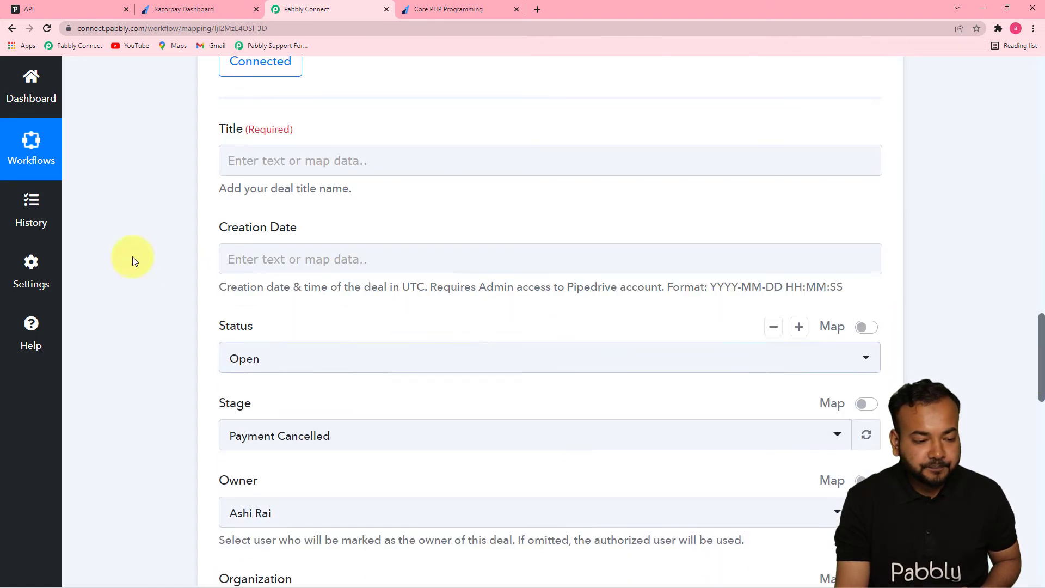
{"action": "left_click", "coordinate": [309, 163]}
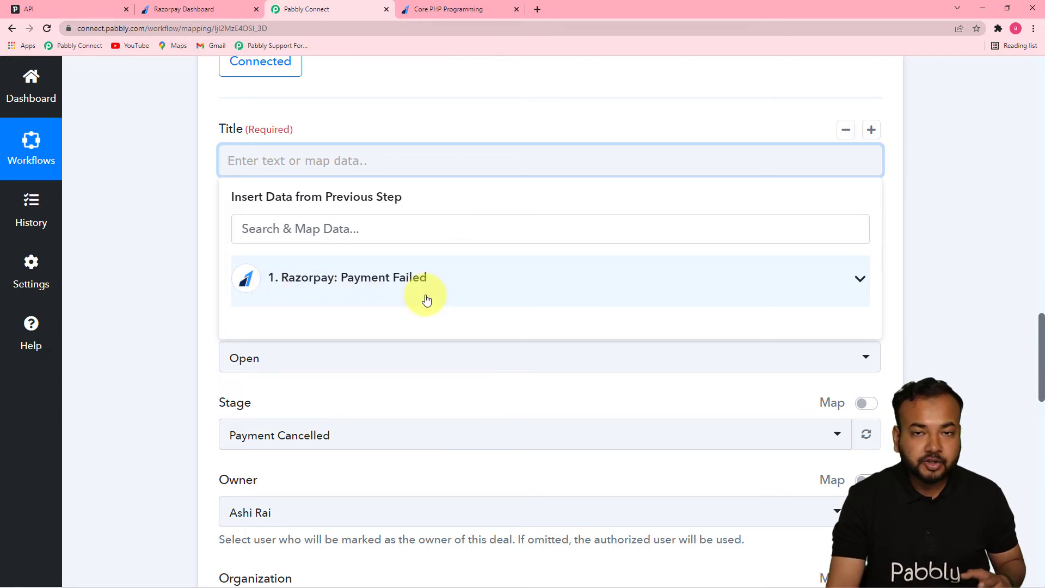
{"action": "left_click", "coordinate": [374, 283]}
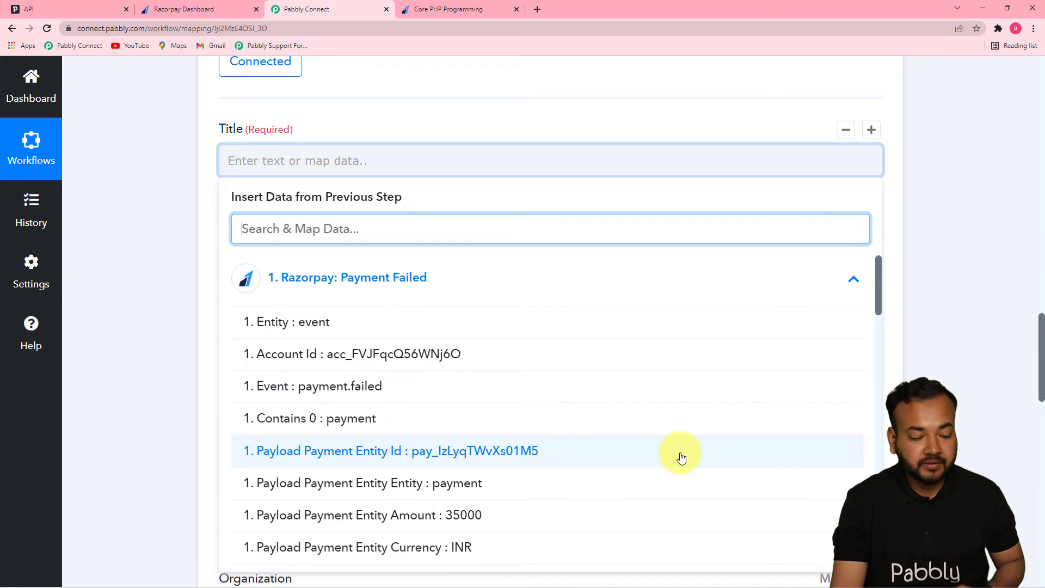
{"action": "left_click", "coordinate": [346, 388]}
{"action": "left_click", "coordinate": [175, 315]}
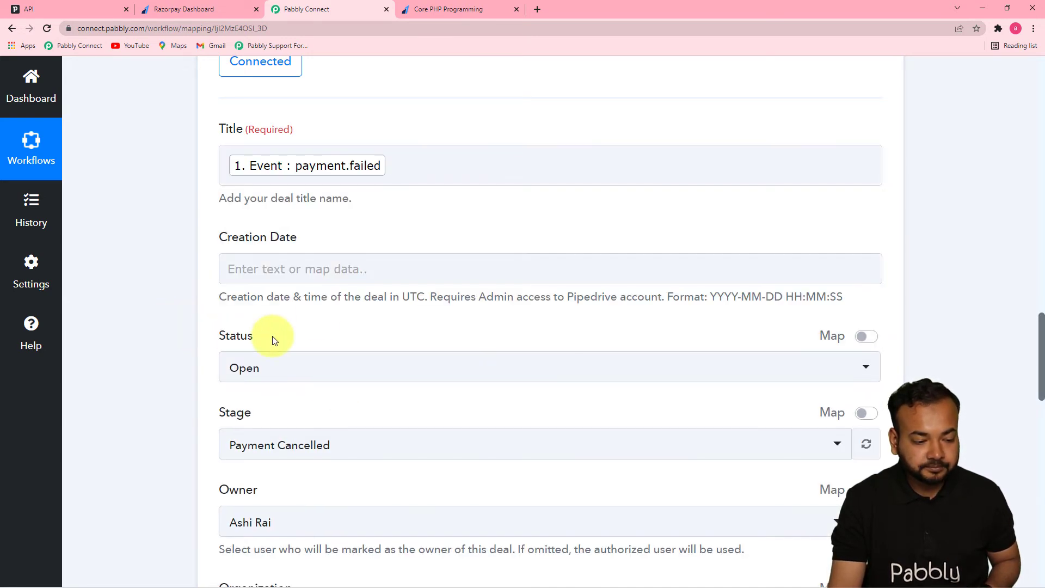
{"action": "left_click", "coordinate": [339, 272]}
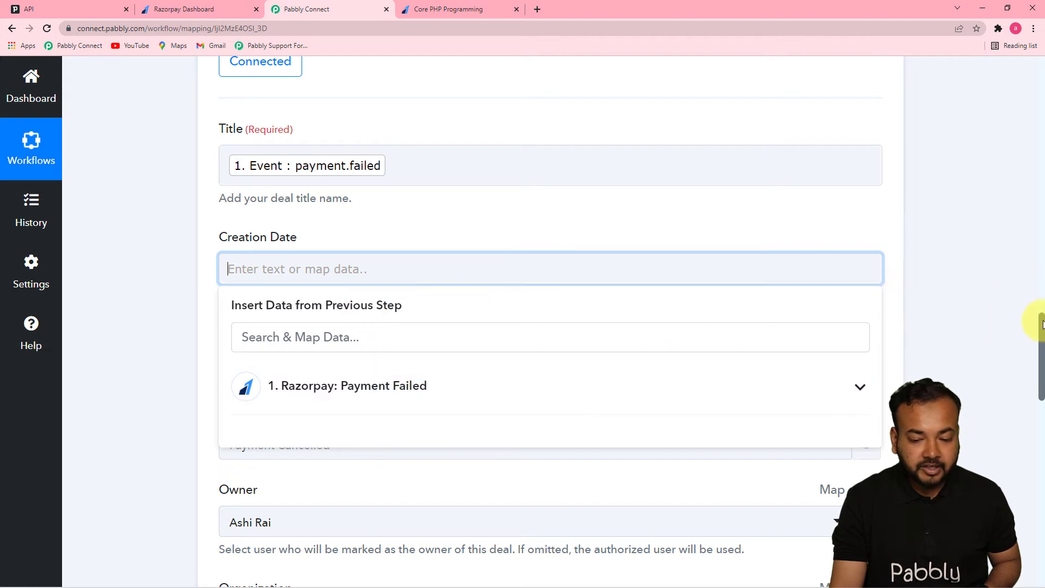
{"action": "scroll", "coordinate": [1041, 332], "scroll_direction": "down", "scroll_amount": 3}
{"action": "left_click", "coordinate": [581, 233]}
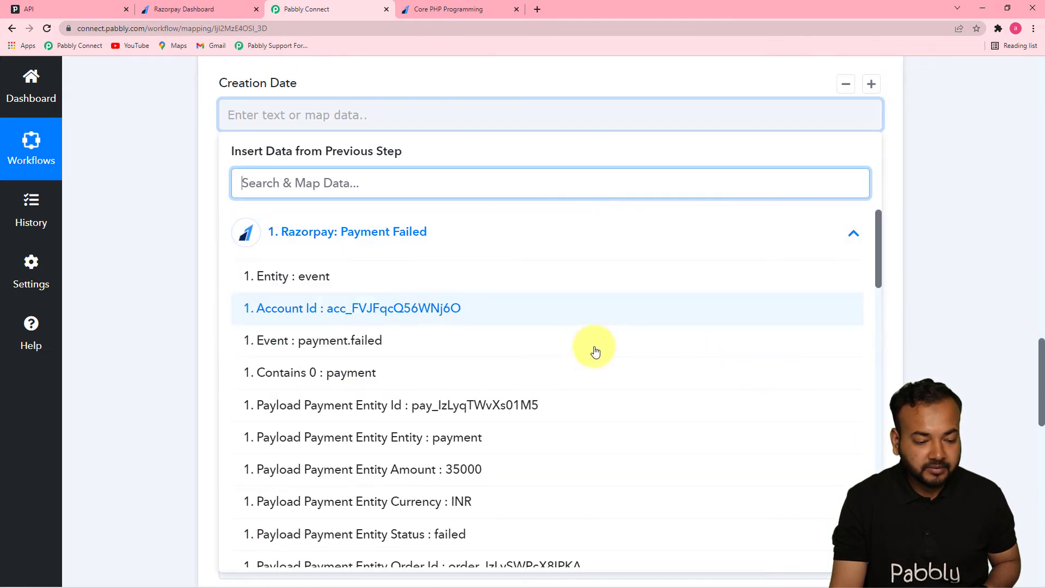
{"action": "left_click_drag", "start_coordinate": [877, 260], "coordinate": [902, 257]}
{"action": "left_click", "coordinate": [991, 248]}
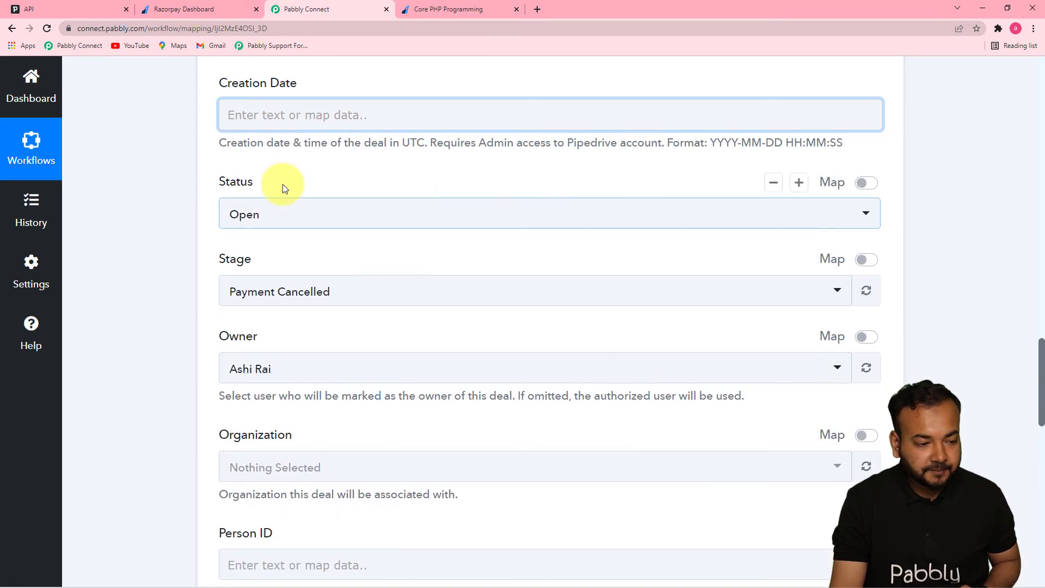
Set the deal's Status to Open and its Stage to Payment Cancelled.
{"action": "left_click", "coordinate": [346, 217]}
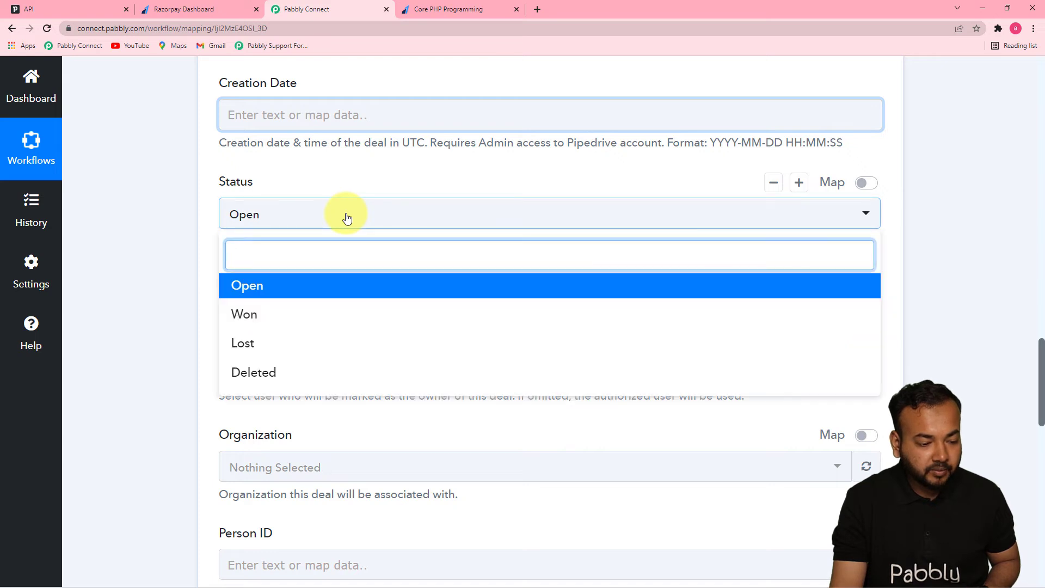
{"action": "left_click", "coordinate": [266, 293]}
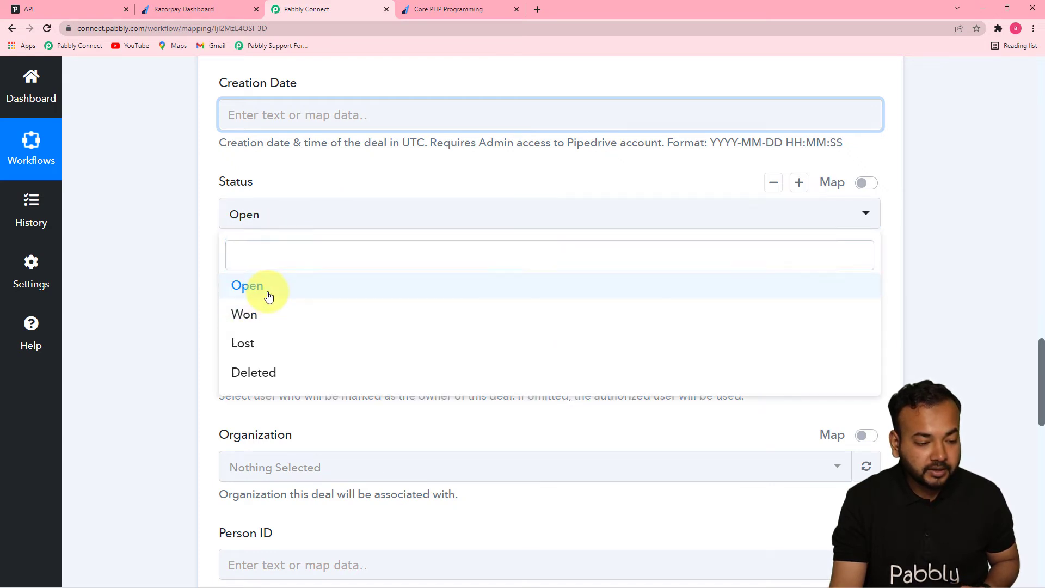
{"action": "left_click", "coordinate": [183, 268]}
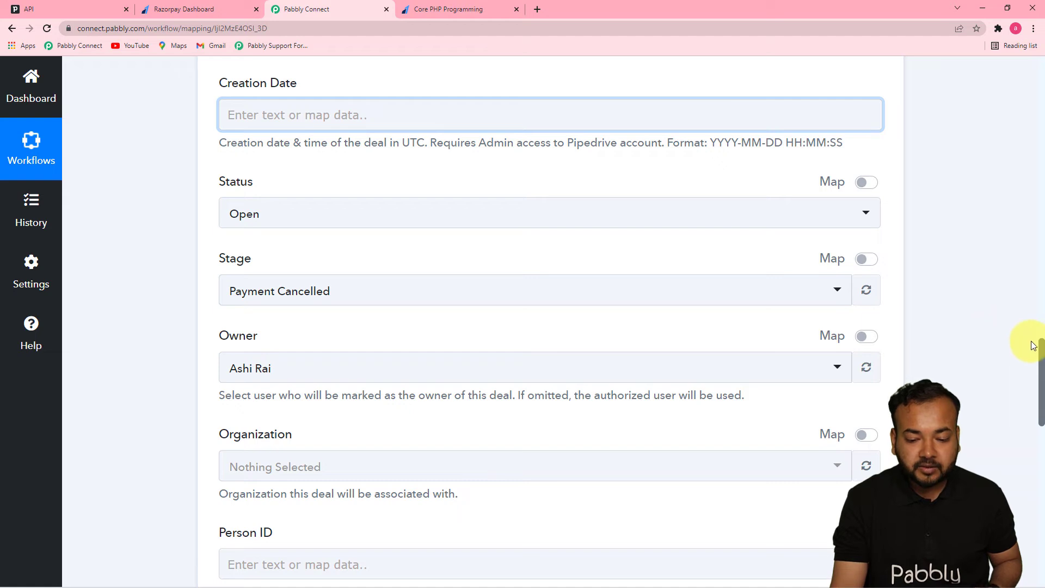
{"action": "left_click", "coordinate": [443, 301]}
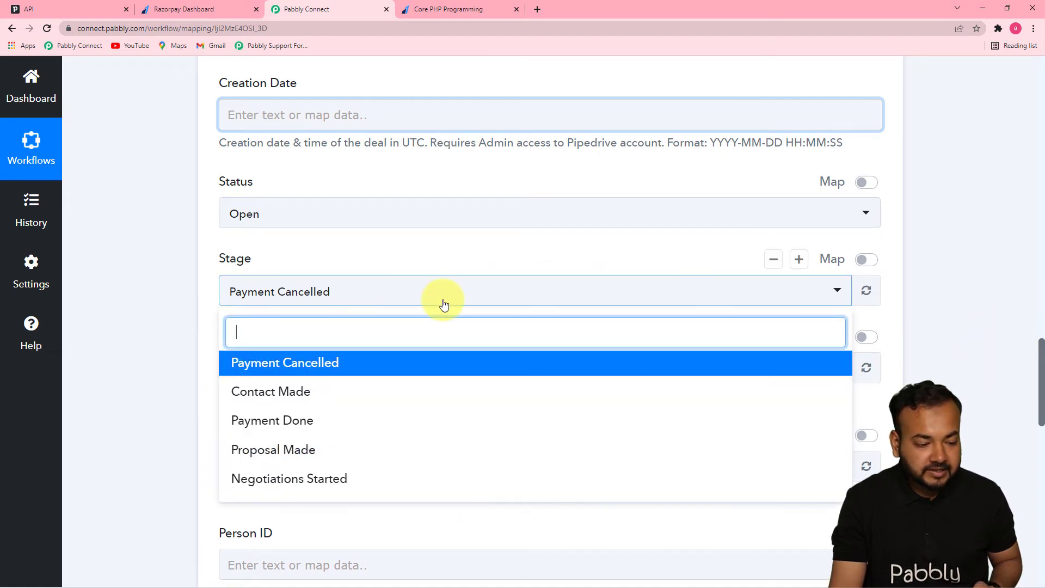
{"action": "left_click", "coordinate": [283, 363]}
Check the Payment Cancelled stage on Pipedrive's deals pipeline, and return to the Pabbly Connect workflow.
{"action": "left_click", "coordinate": [76, 8]}
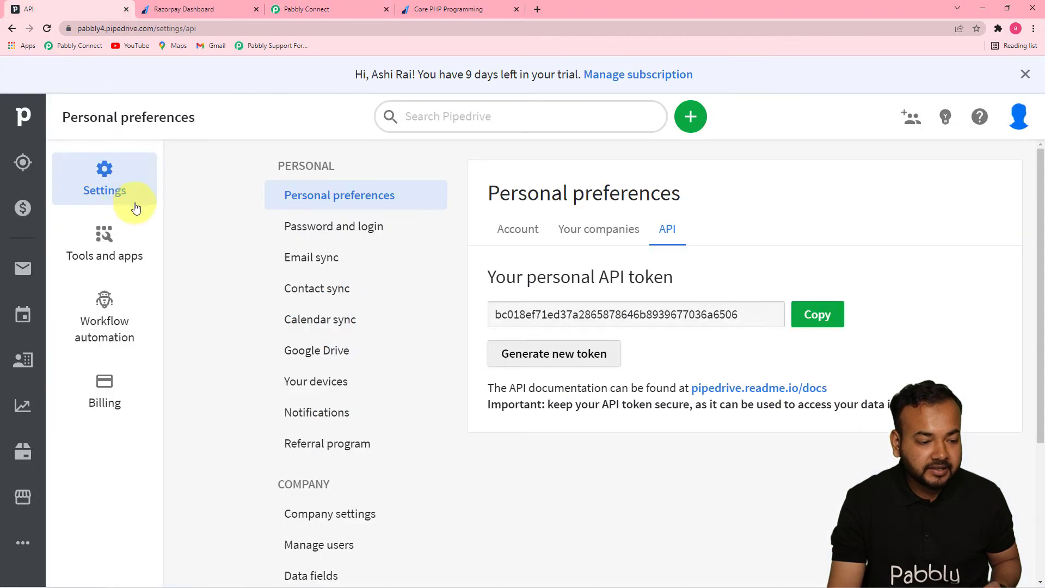
{"action": "left_click", "coordinate": [26, 212]}
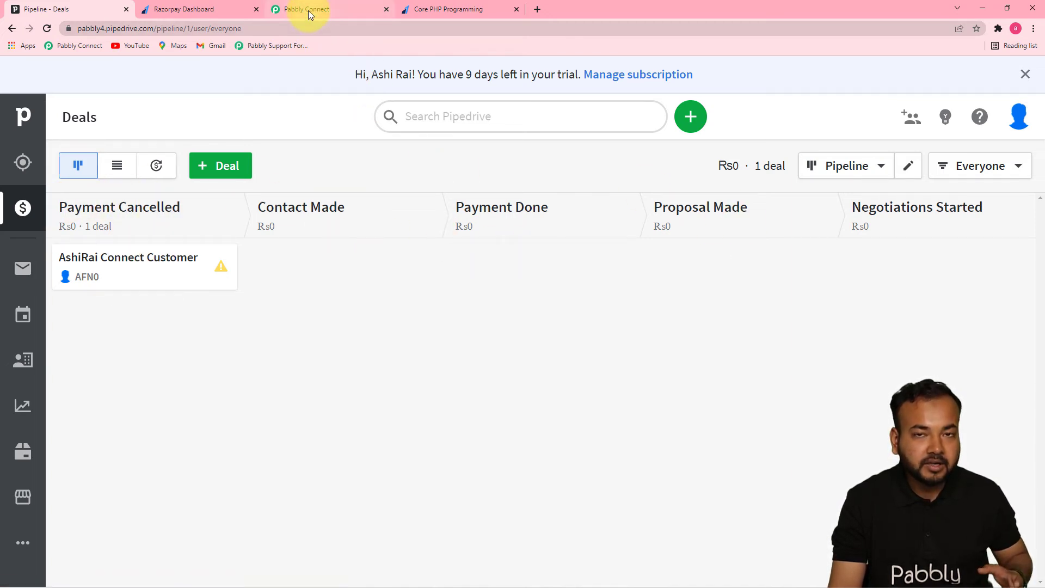
{"action": "mouse_move", "coordinate": [93, 232]}
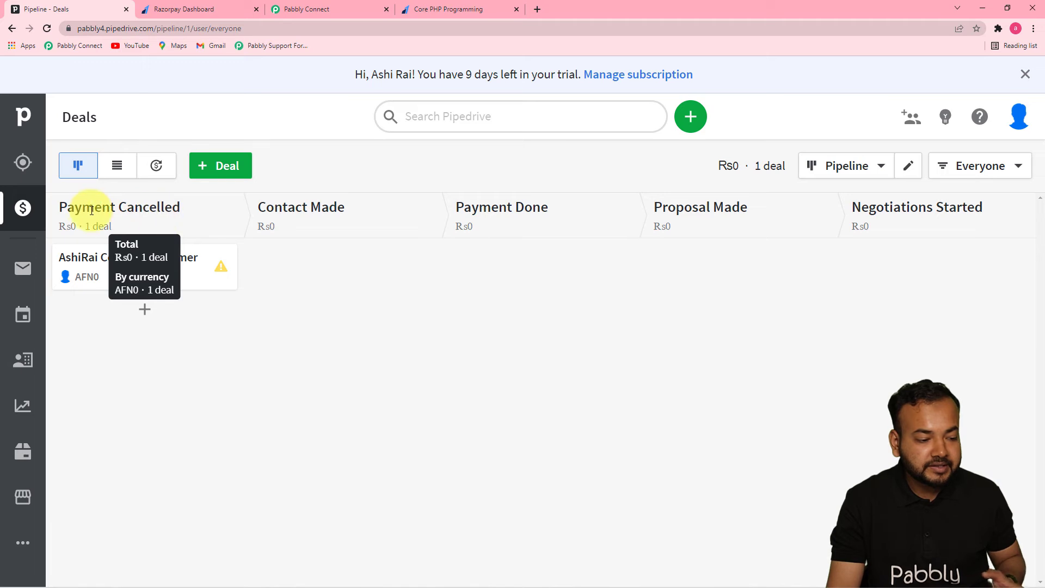
{"action": "left_click", "coordinate": [315, 8]}
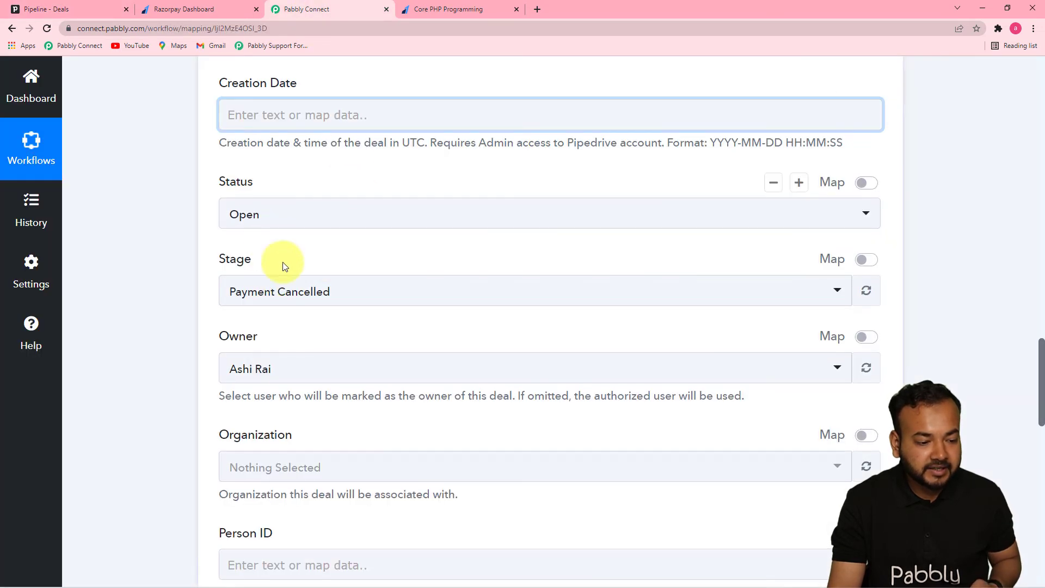
Select the Pipedrive account user as the deal's Owner.
{"action": "left_click_drag", "start_coordinate": [1038, 342], "coordinate": [1038, 370]}
{"action": "left_click", "coordinate": [699, 209]}
{"action": "left_click", "coordinate": [429, 283]}
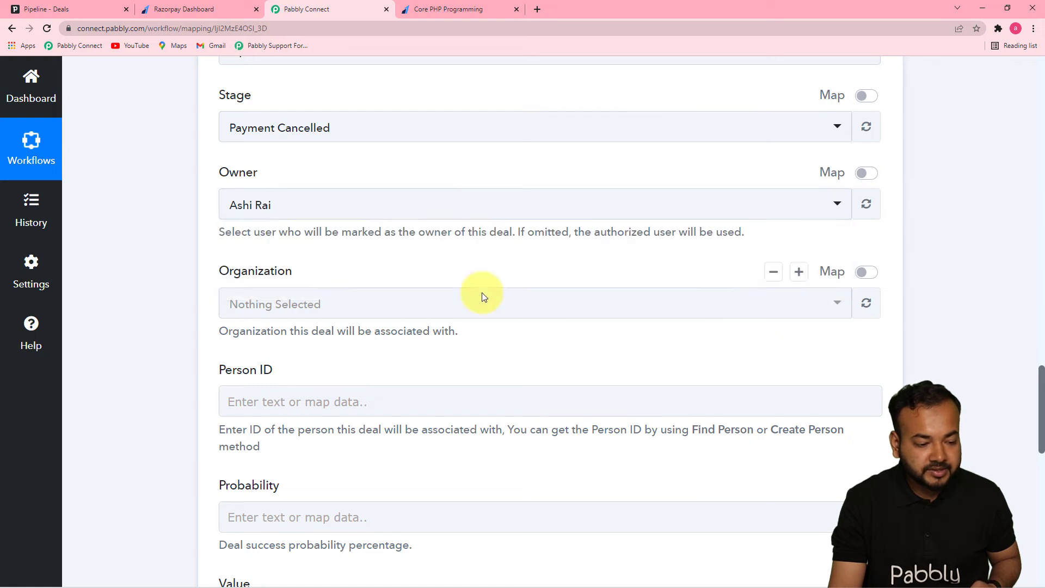
{"action": "left_click", "coordinate": [782, 313]}
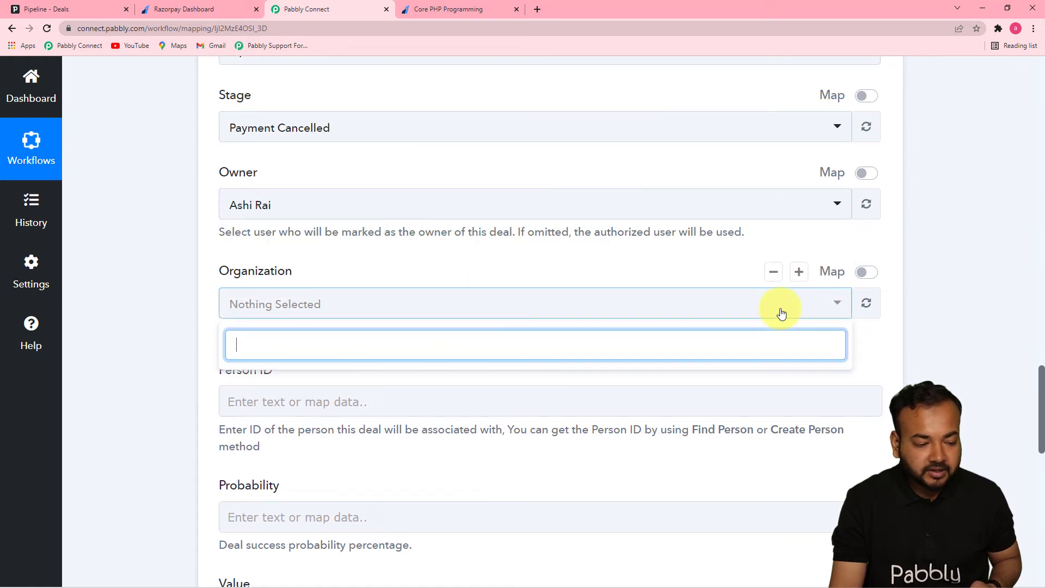
{"action": "left_click", "coordinate": [1024, 370]}
{"action": "scroll", "coordinate": [835, 379], "scroll_direction": "down", "scroll_amount": 3}
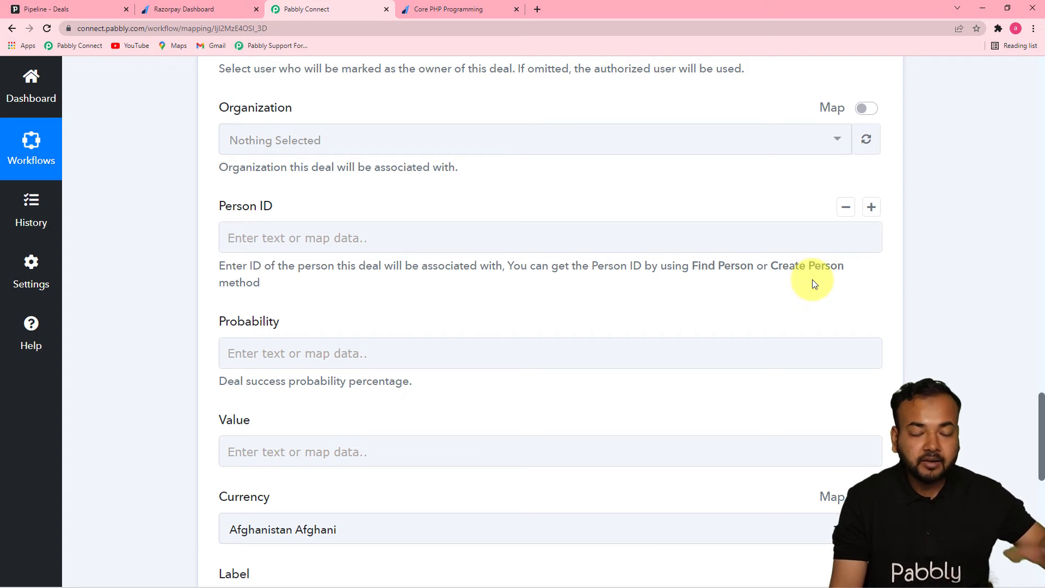
{"action": "left_click", "coordinate": [374, 244]}
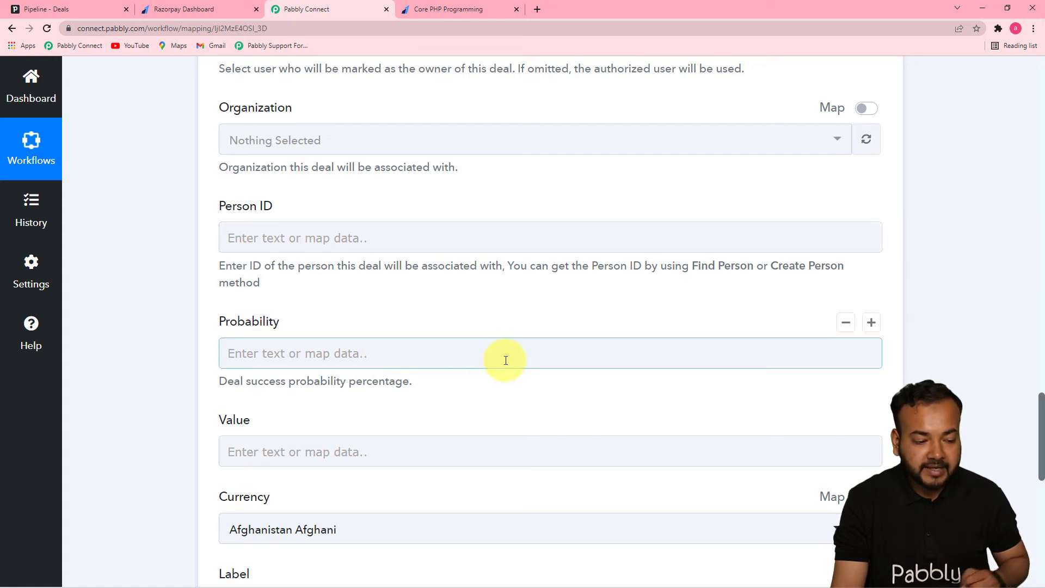
{"action": "left_click", "coordinate": [387, 356]}
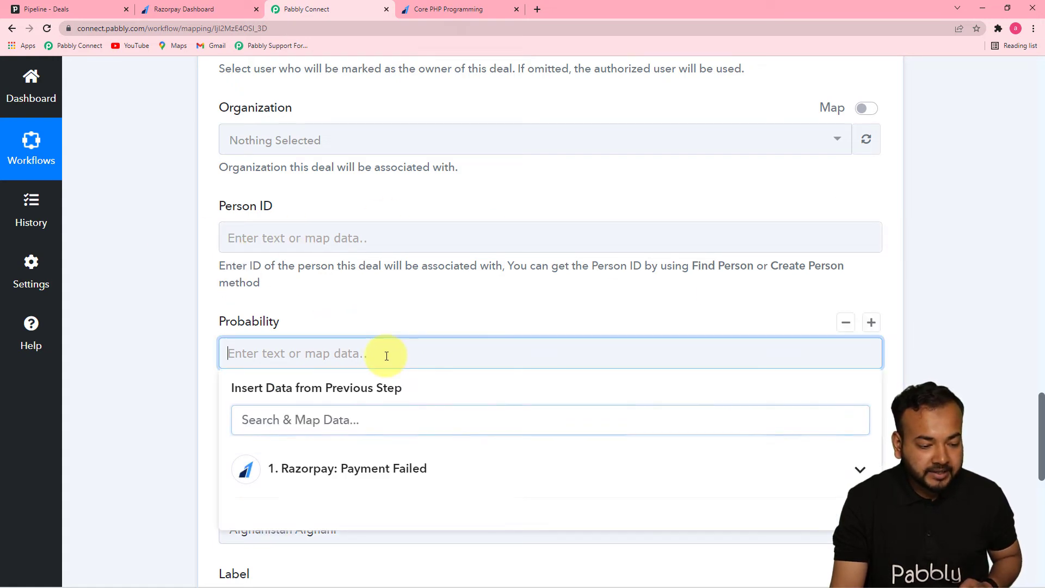
{"action": "left_click", "coordinate": [400, 319]}
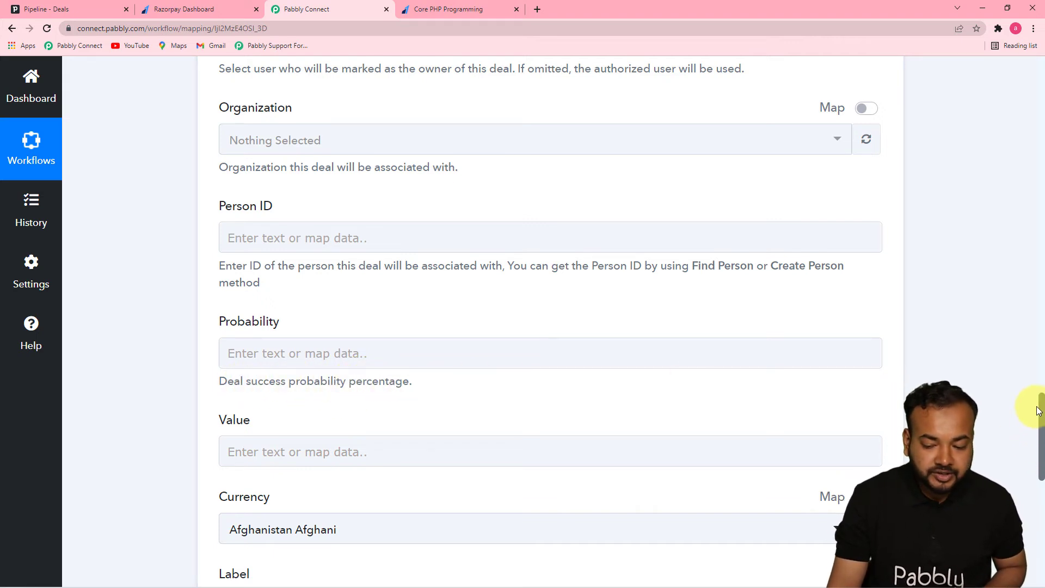
{"action": "left_click_drag", "start_coordinate": [1039, 407], "coordinate": [1038, 439]}
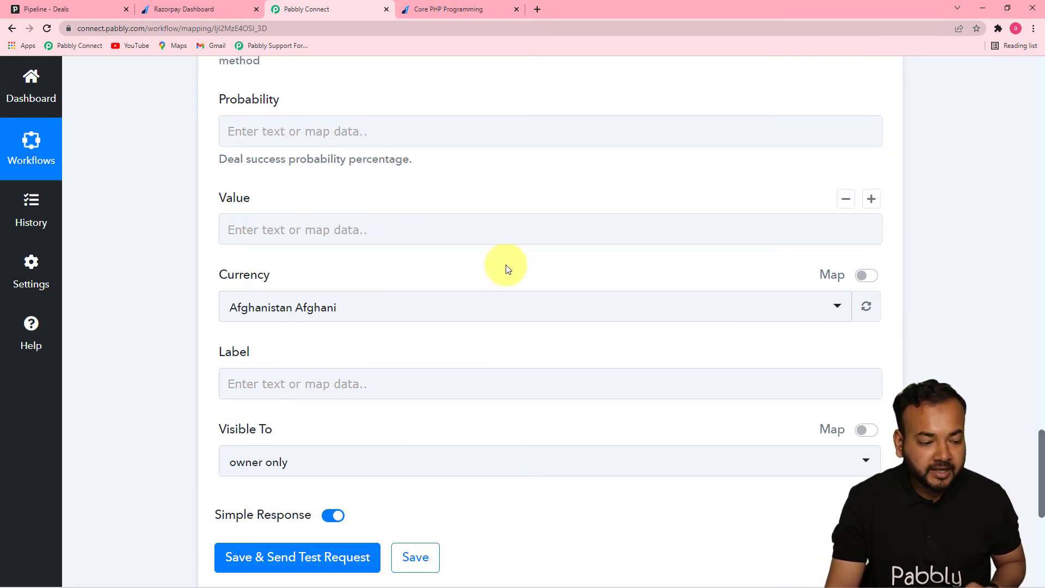
{"action": "left_click", "coordinate": [318, 229]}
{"action": "left_click", "coordinate": [354, 182]}
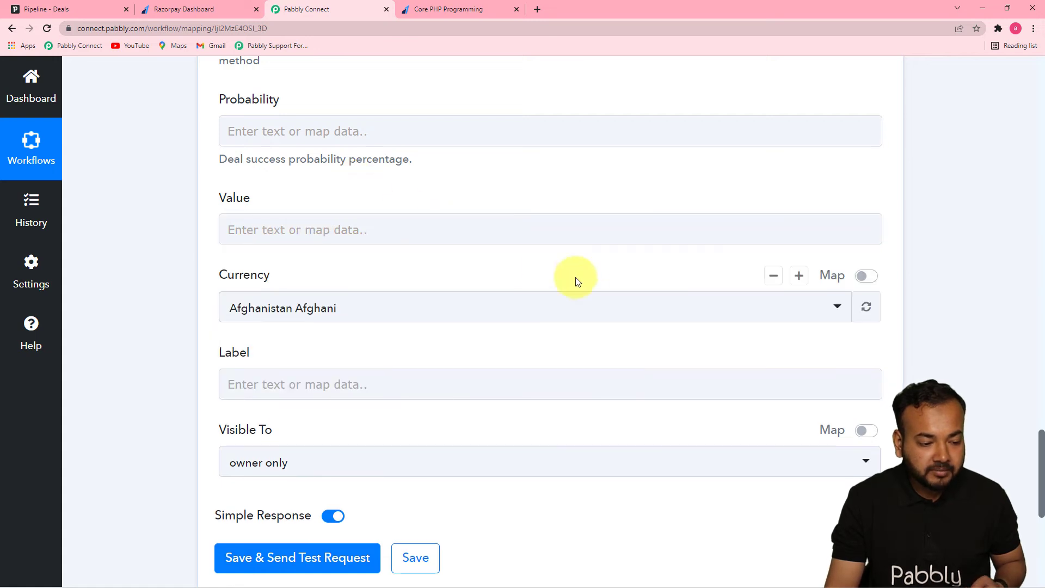
Set the deal's Currency to Indian Rupee.
{"action": "left_click", "coordinate": [613, 325]}
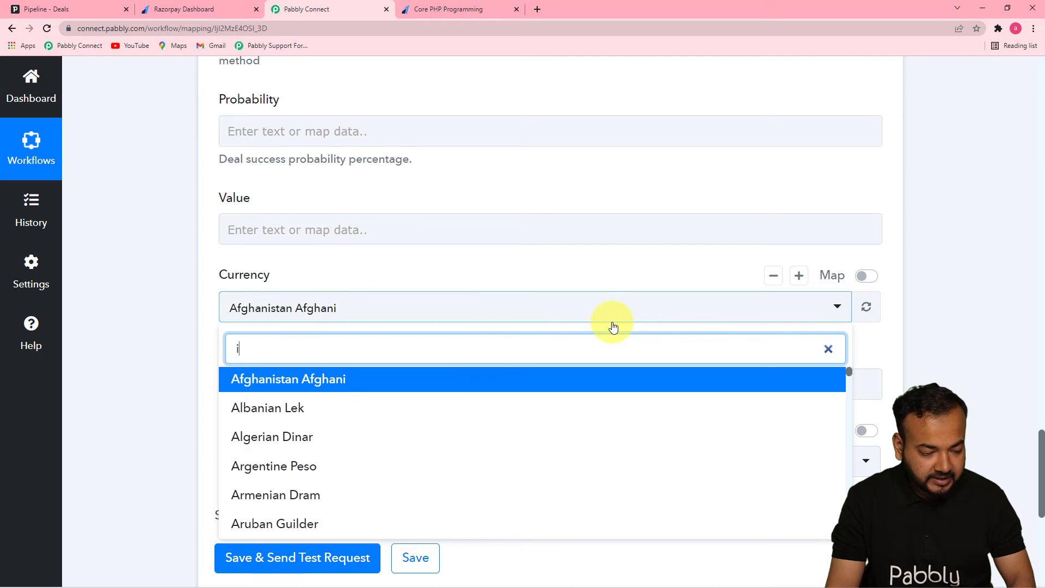
{"action": "type", "text": "in"}
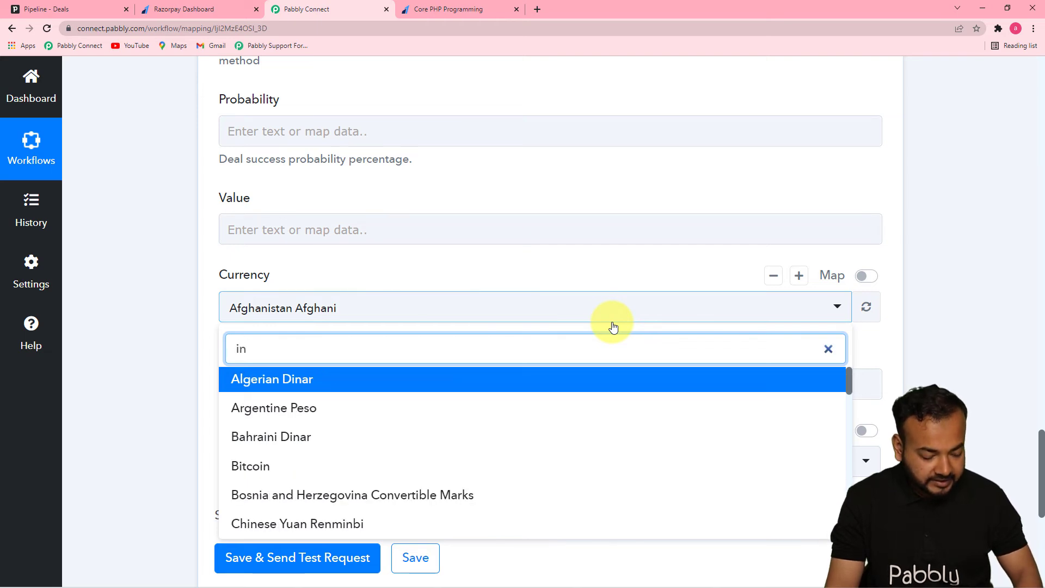
{"action": "type", "text": "r"}
{"action": "key", "text": "BackSpace"}
{"action": "key", "text": "BackSpace"}
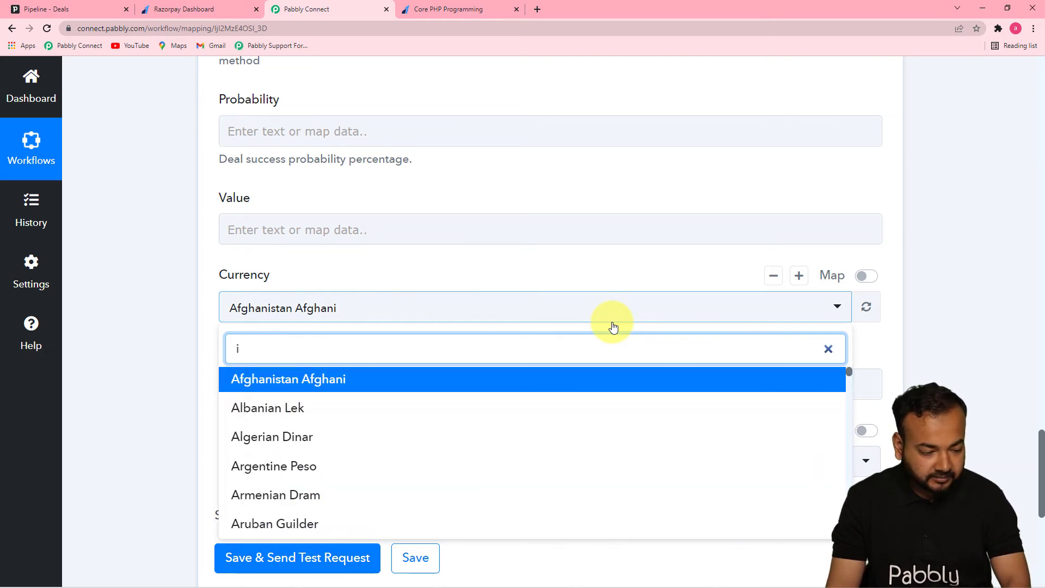
{"action": "type", "text": "nd"}
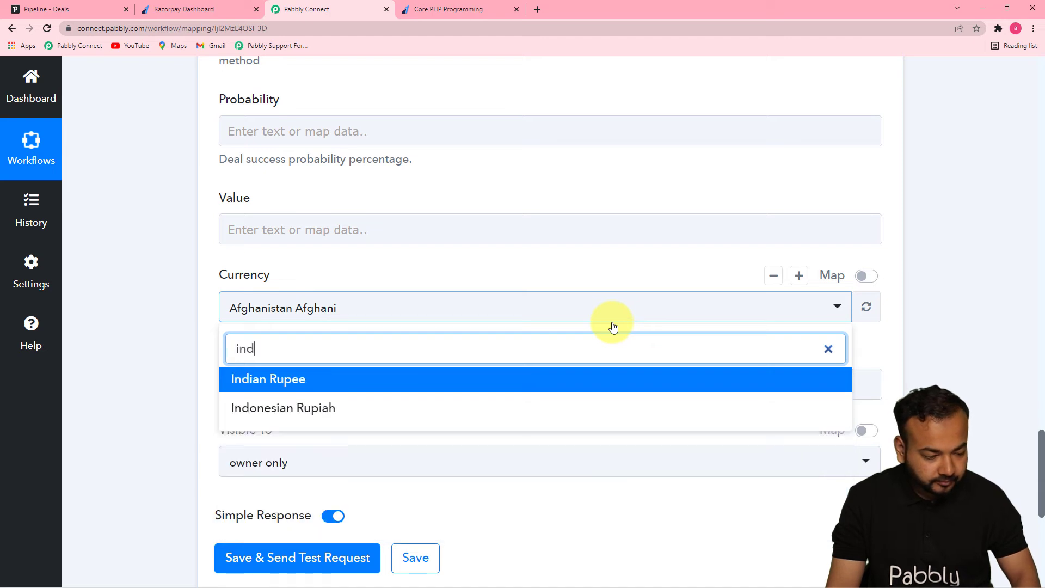
{"action": "left_click", "coordinate": [365, 380]}
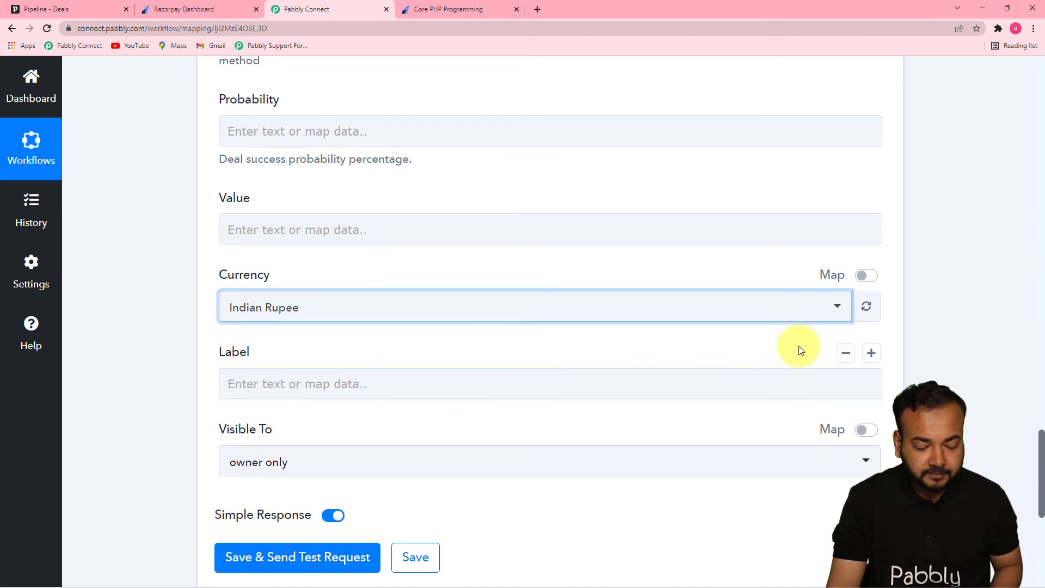
Set the deal's Visible To option to owner's visibility group, leaving the Label empty.
{"action": "left_click", "coordinate": [872, 327]}
{"action": "scroll", "coordinate": [1040, 445], "scroll_direction": "down", "scroll_amount": 5}
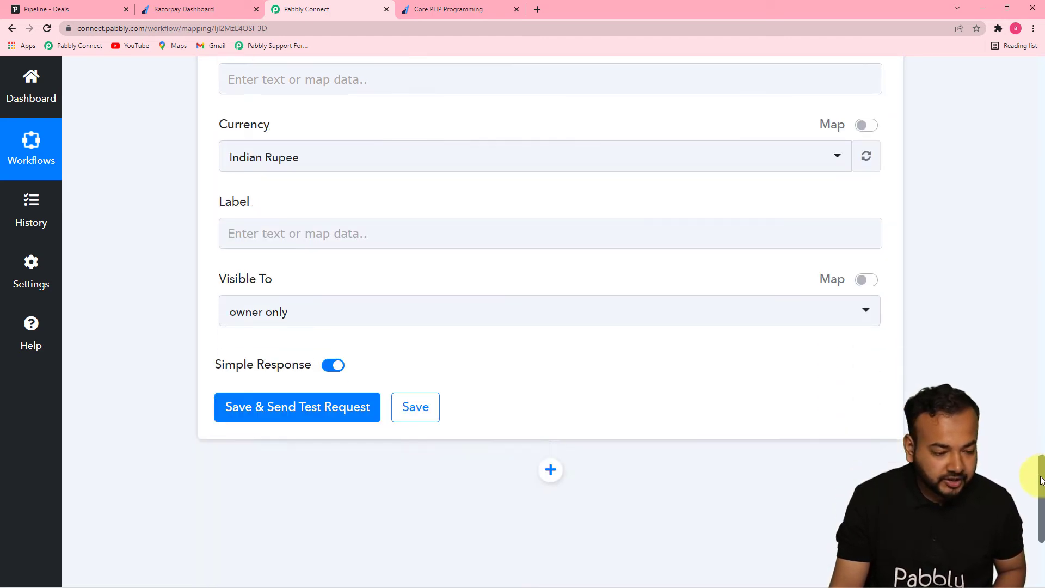
{"action": "left_click", "coordinate": [514, 146]}
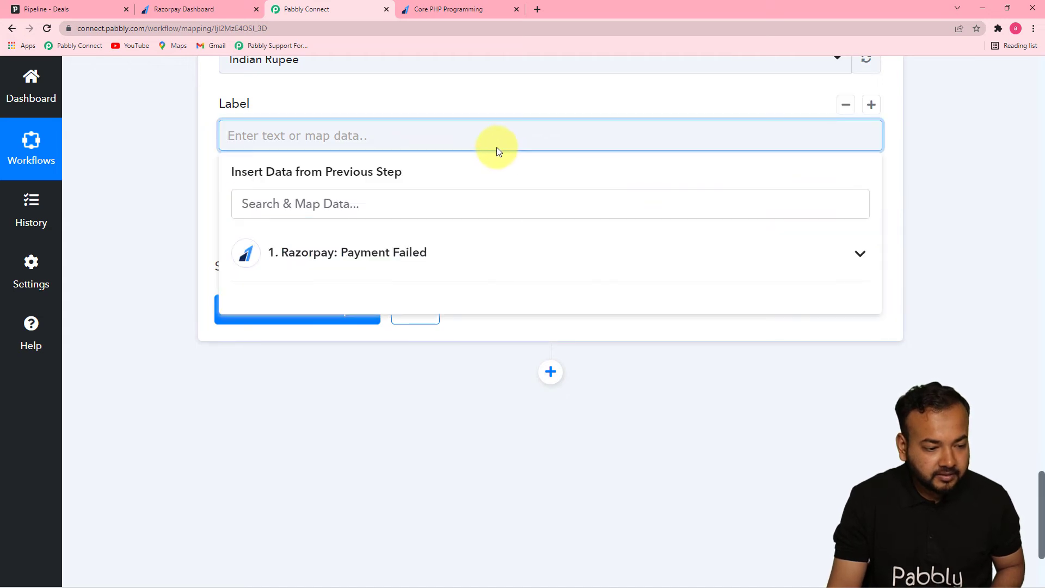
{"action": "left_click", "coordinate": [360, 98]}
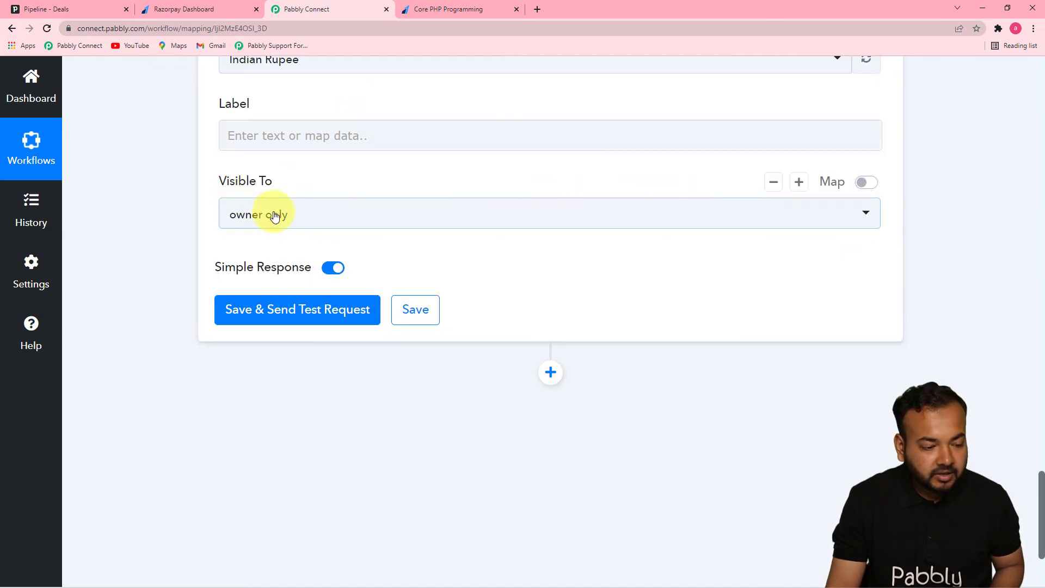
{"action": "left_click", "coordinate": [318, 223]}
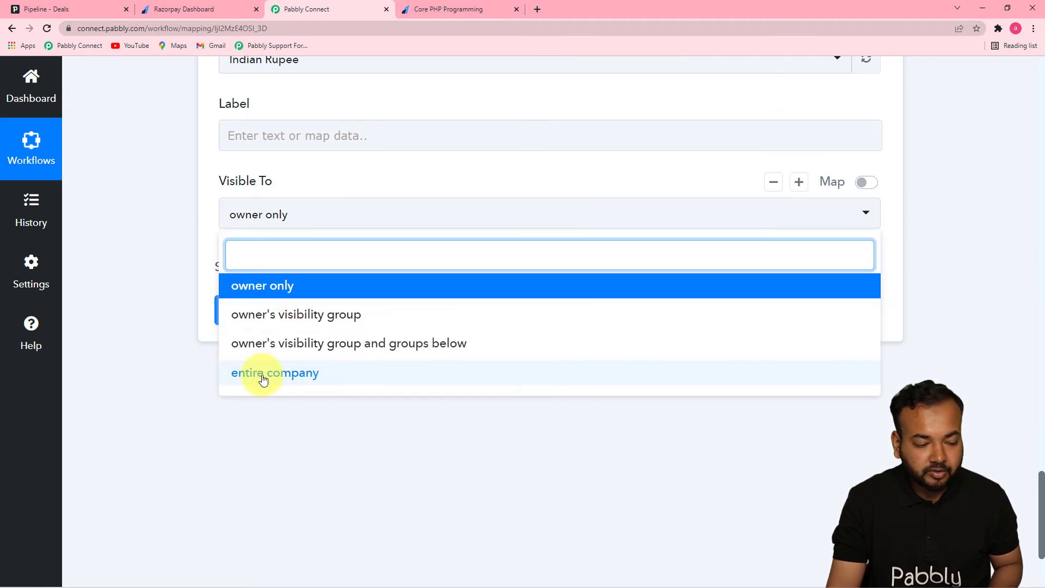
{"action": "left_click", "coordinate": [288, 318]}
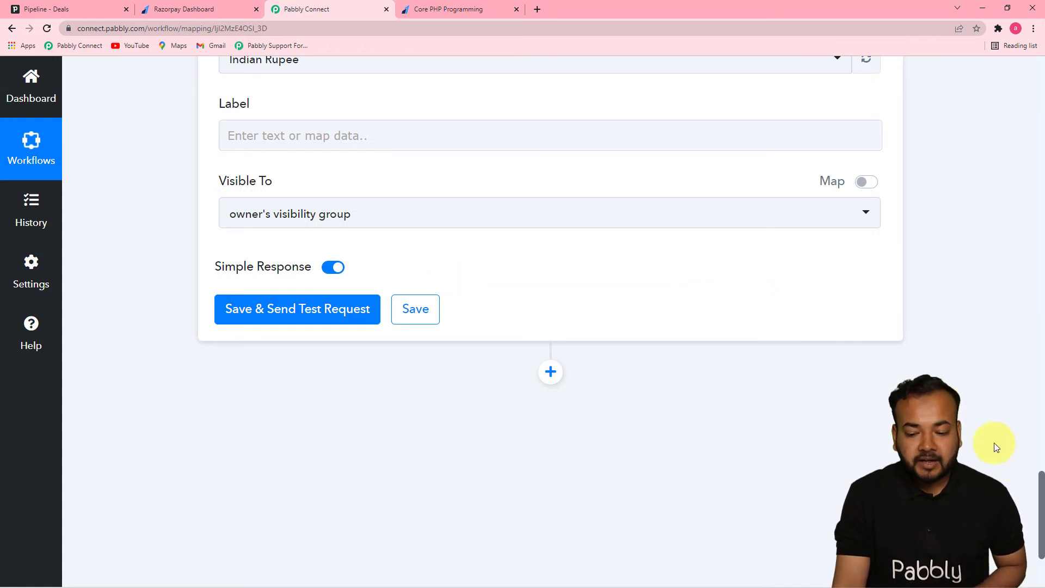
Map the deal's Person ID to the Payload Payment Entity Email value from the Razorpay Payment Failed step.
{"action": "left_click_drag", "start_coordinate": [1041, 484], "coordinate": [1040, 293]}
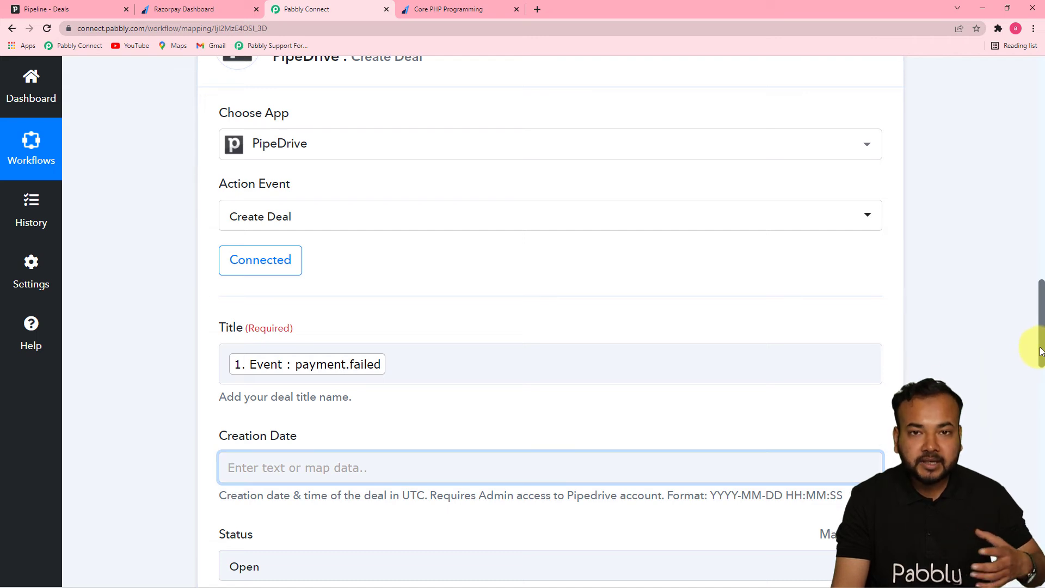
{"action": "left_click_drag", "start_coordinate": [1041, 322], "coordinate": [1041, 449]}
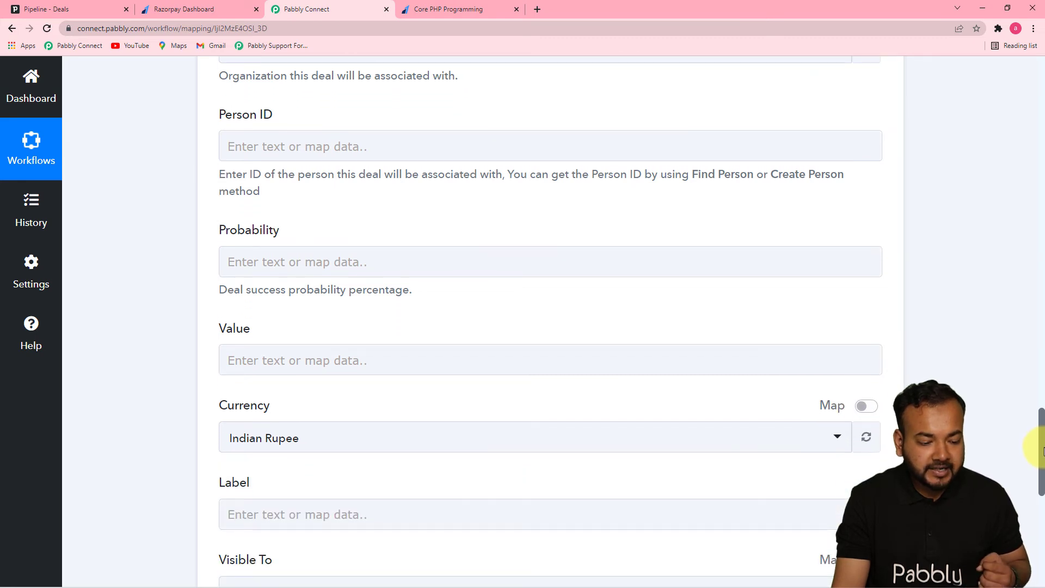
{"action": "left_click", "coordinate": [419, 146]}
{"action": "left_click", "coordinate": [408, 262]}
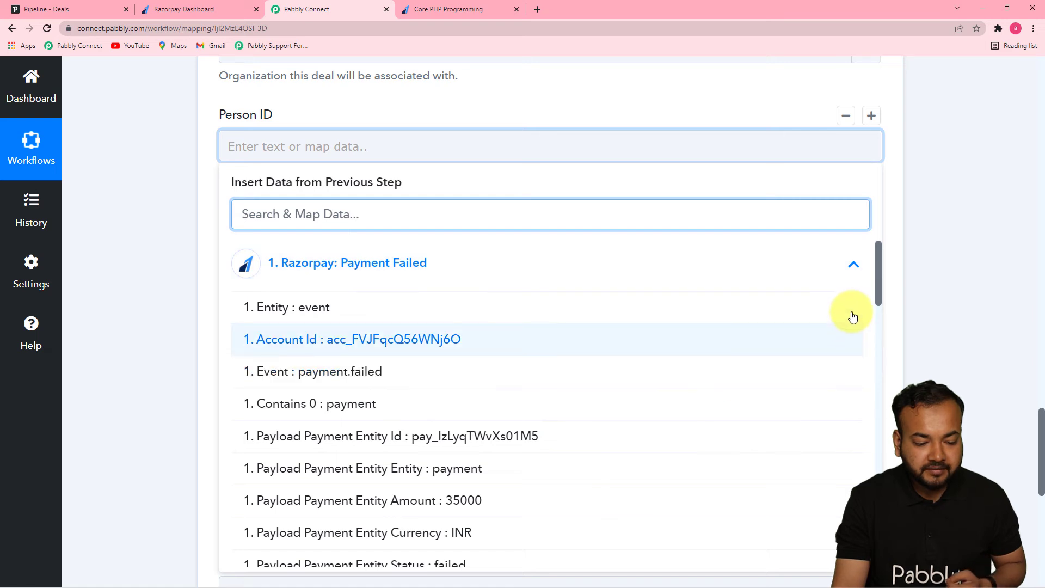
{"action": "left_click_drag", "start_coordinate": [879, 281], "coordinate": [879, 472]}
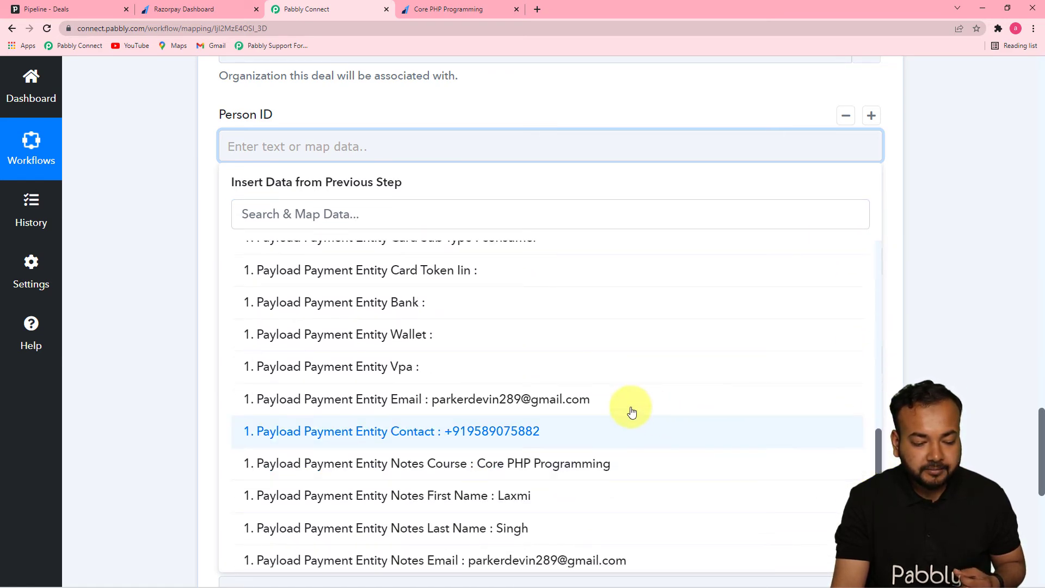
{"action": "left_click", "coordinate": [593, 401]}
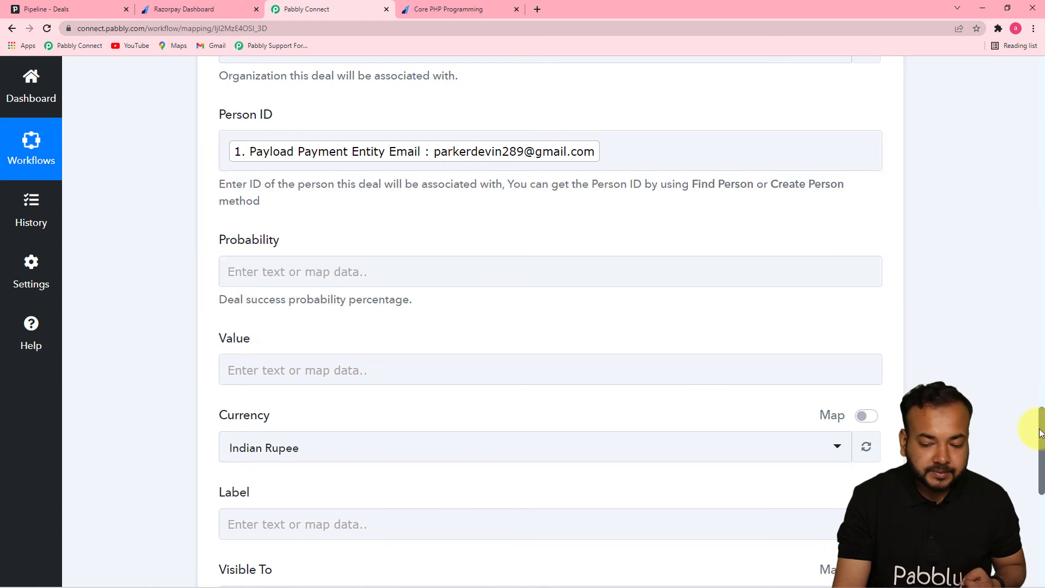
Check the existing deals on Pipedrive's pipeline, and return to the Create Deal action in Pabbly Connect.
{"action": "left_click_drag", "start_coordinate": [1040, 432], "coordinate": [1041, 487]}
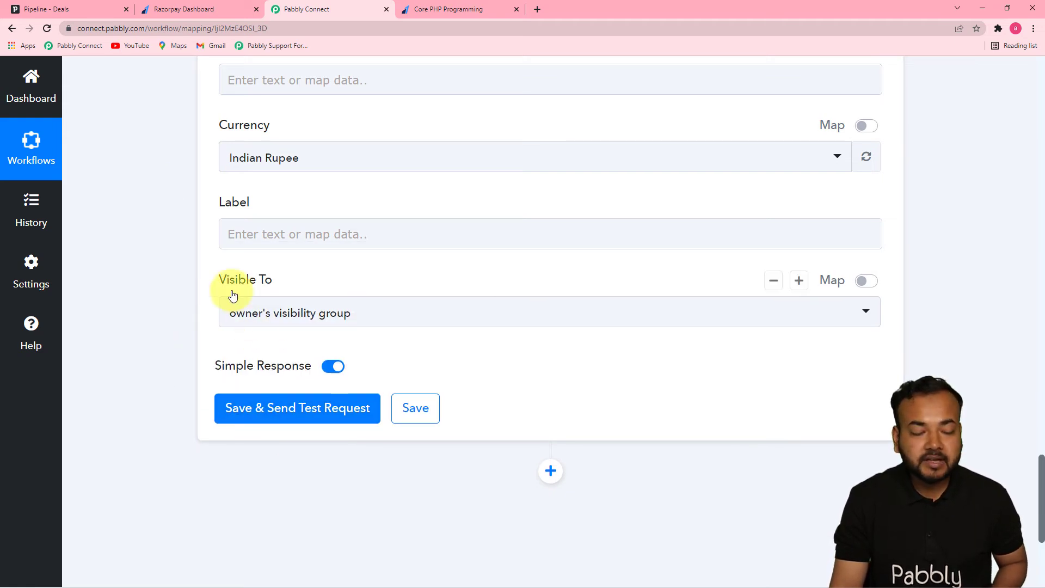
{"action": "left_click", "coordinate": [48, 5]}
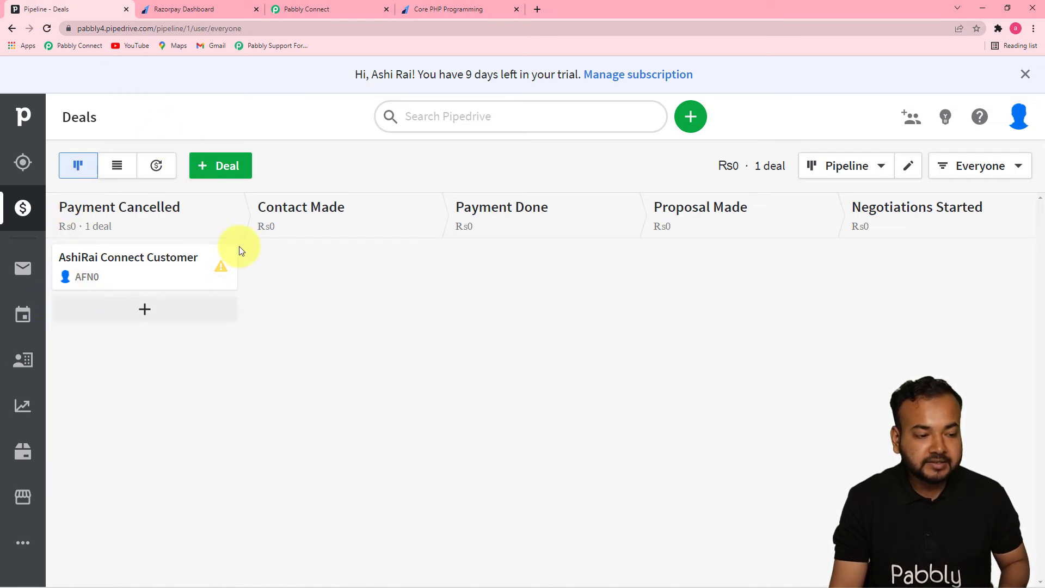
{"action": "left_click", "coordinate": [303, 9]}
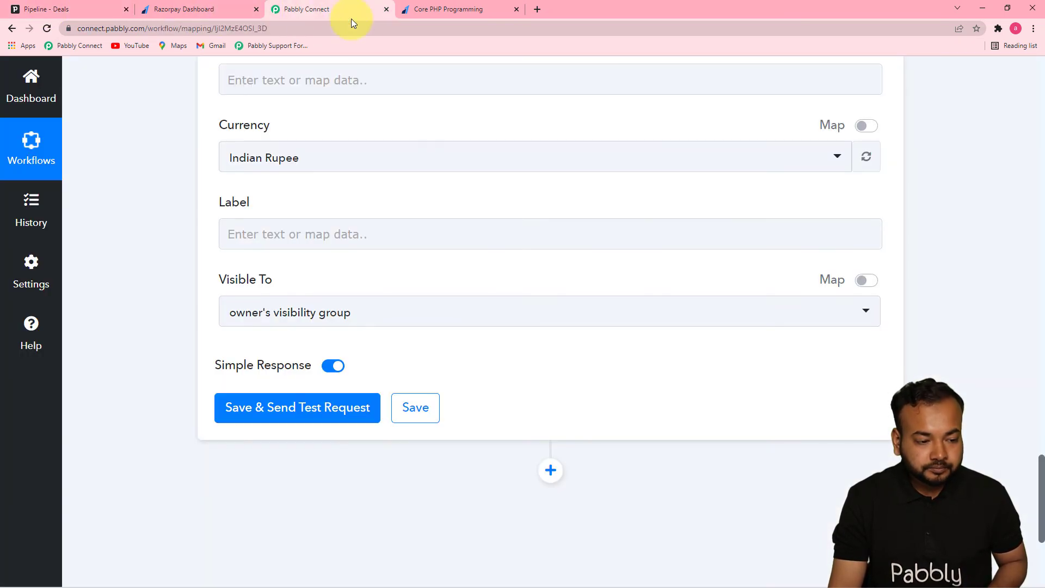
Save the Create Deal action with a test request, and review the received response.
{"action": "left_click", "coordinate": [276, 407]}
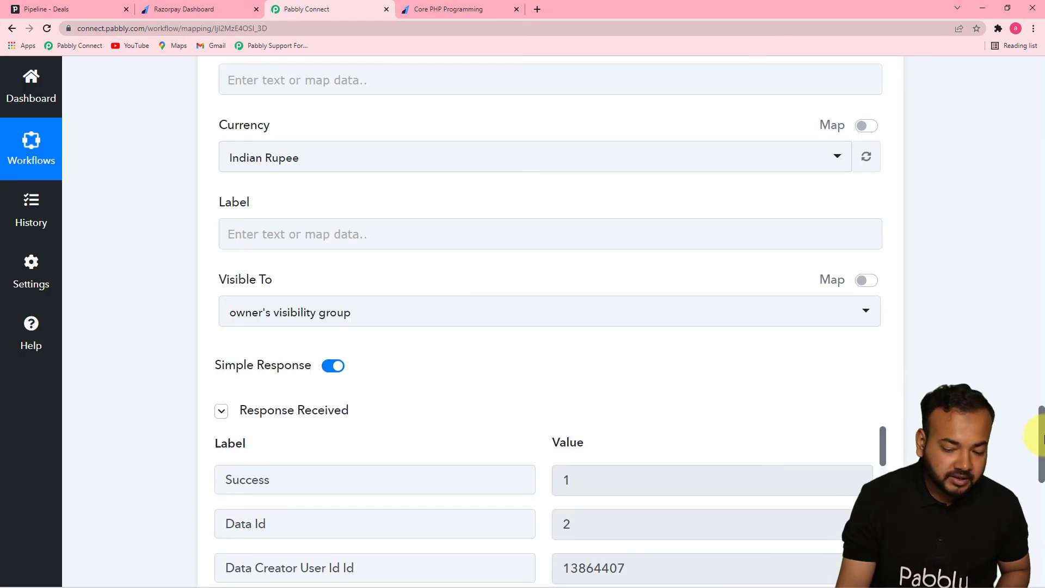
{"action": "left_click_drag", "start_coordinate": [1040, 448], "coordinate": [1040, 491]}
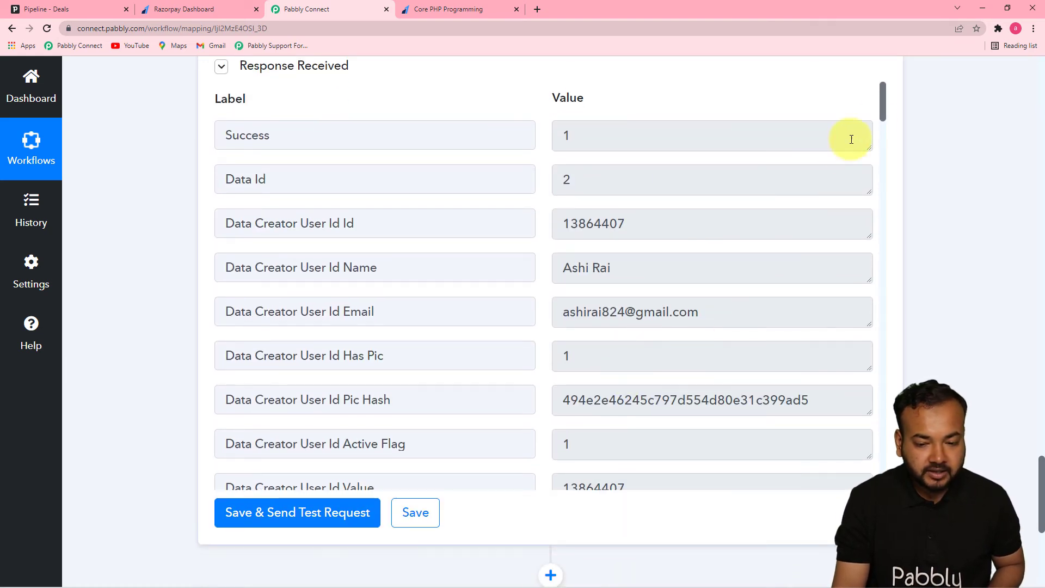
{"action": "left_click_drag", "start_coordinate": [882, 112], "coordinate": [883, 219]}
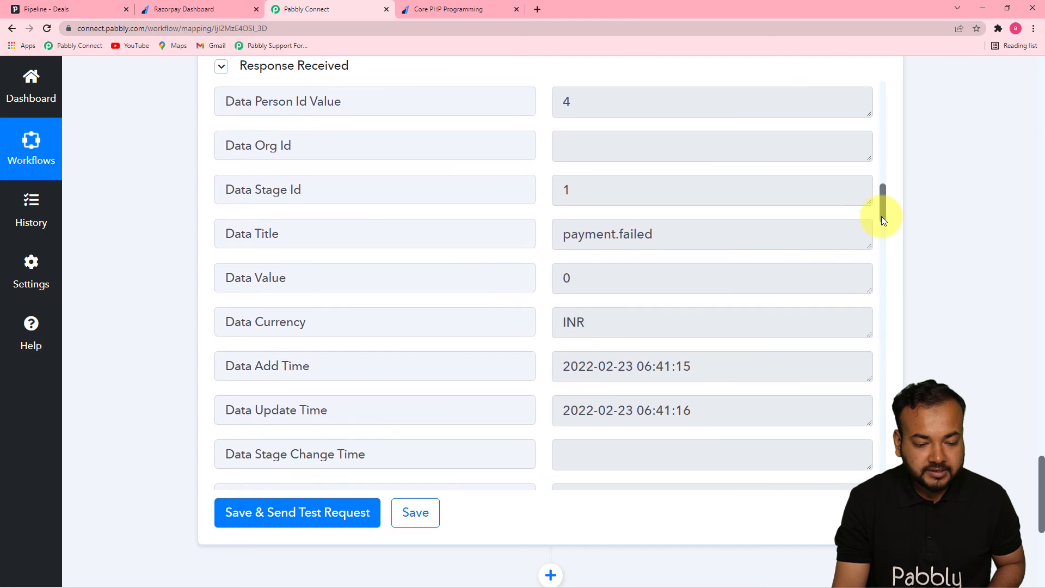
Inspect the new payment.failed deal in Pipedrive, and return to the Razorpay trigger in the Pabbly Connect workflow.
{"action": "left_click", "coordinate": [104, 11]}
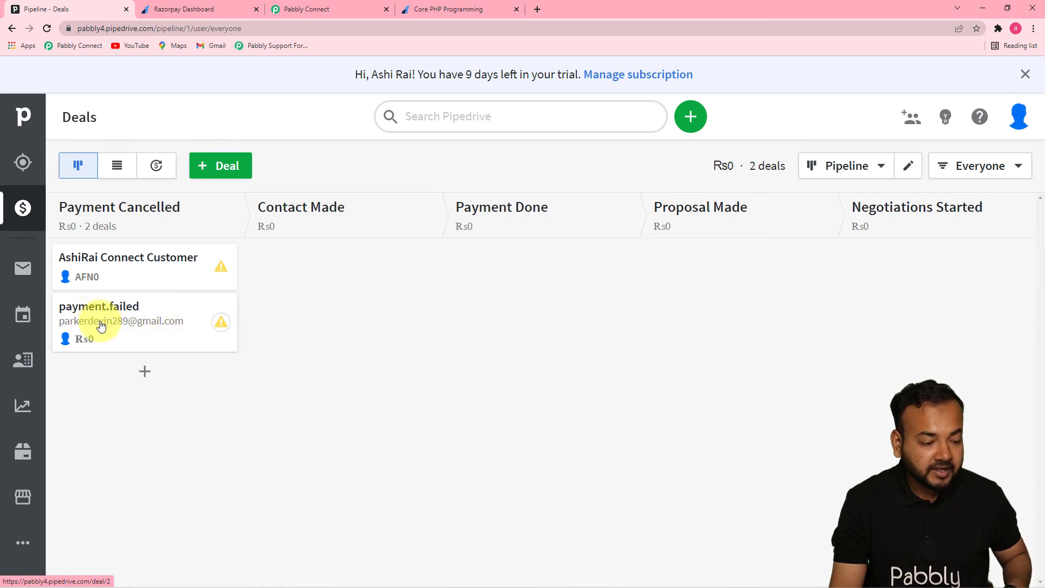
{"action": "left_click", "coordinate": [138, 322]}
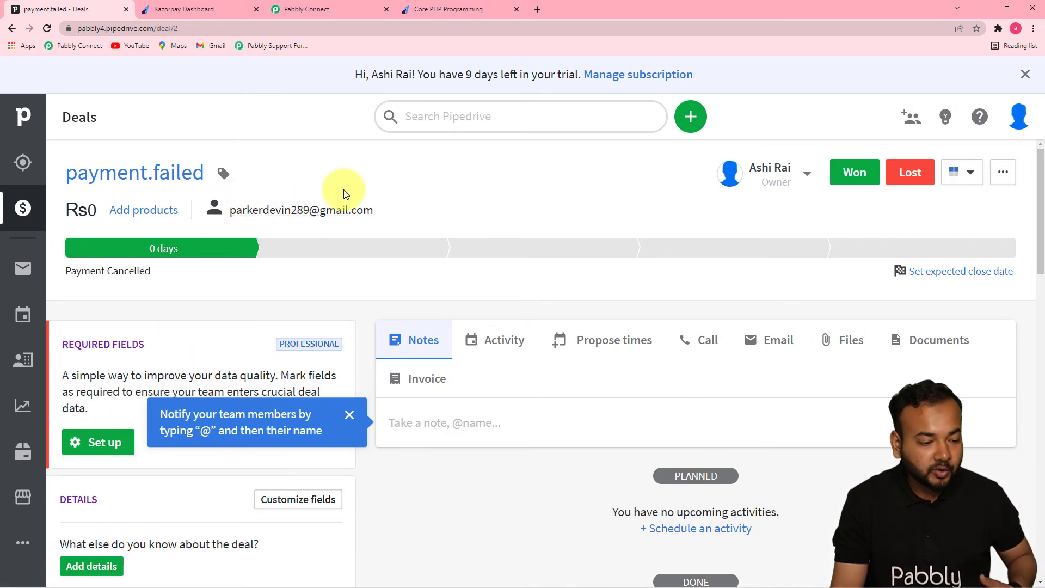
{"action": "left_click", "coordinate": [333, 7]}
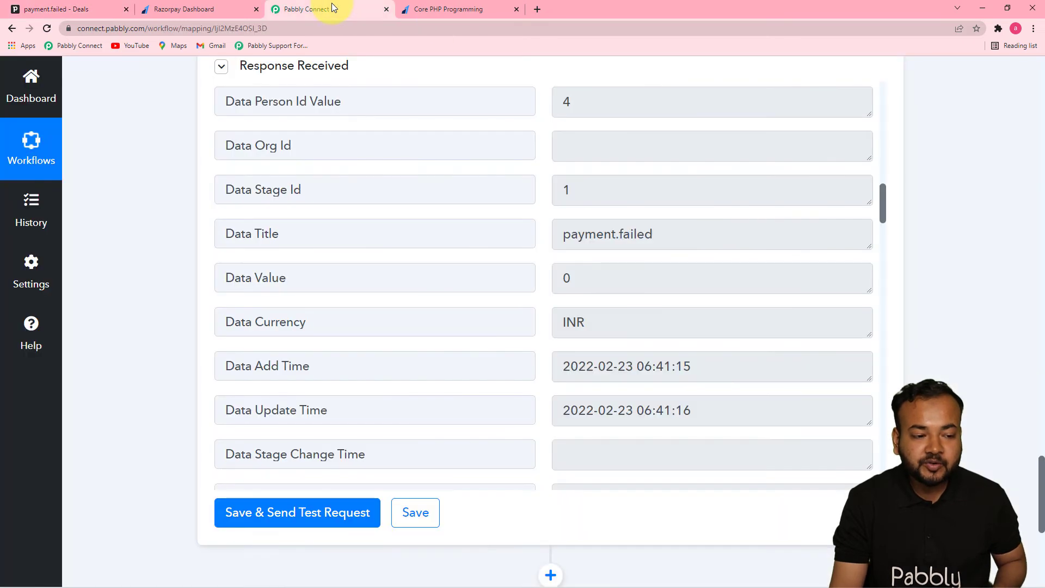
{"action": "left_click_drag", "start_coordinate": [1040, 460], "coordinate": [1040, 99]}
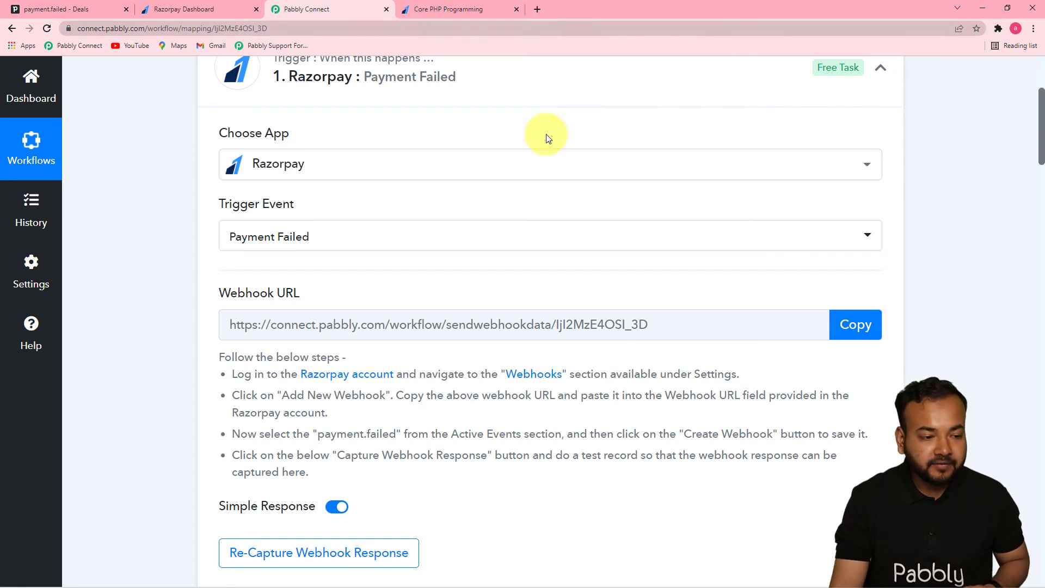
Switch to the Core PHP Programming payment page and replace the customer's first name with a different one.
{"action": "left_click", "coordinate": [473, 14]}
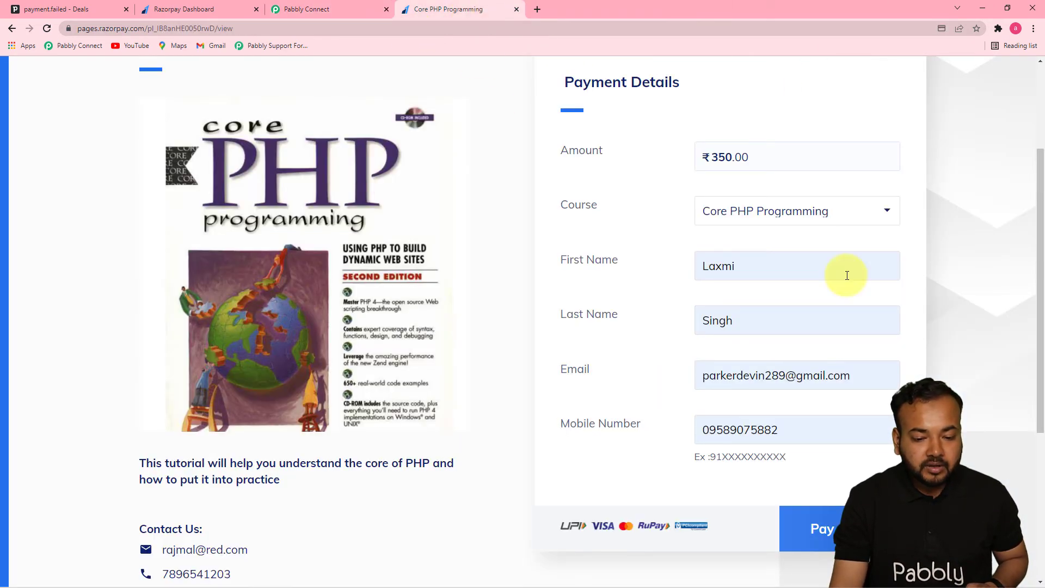
{"action": "left_click_drag", "start_coordinate": [1039, 244], "coordinate": [1041, 204]}
{"action": "left_click", "coordinate": [806, 346]}
{"action": "left_click", "coordinate": [800, 348]}
{"action": "key", "text": "BackSpace"}
{"action": "key", "text": "BackSpace"}
{"action": "key", "text": "BackSpace"}
{"action": "key", "text": "BackSpace"}
{"action": "key", "text": "BackSpace"}
{"action": "type", "text": "RA"}
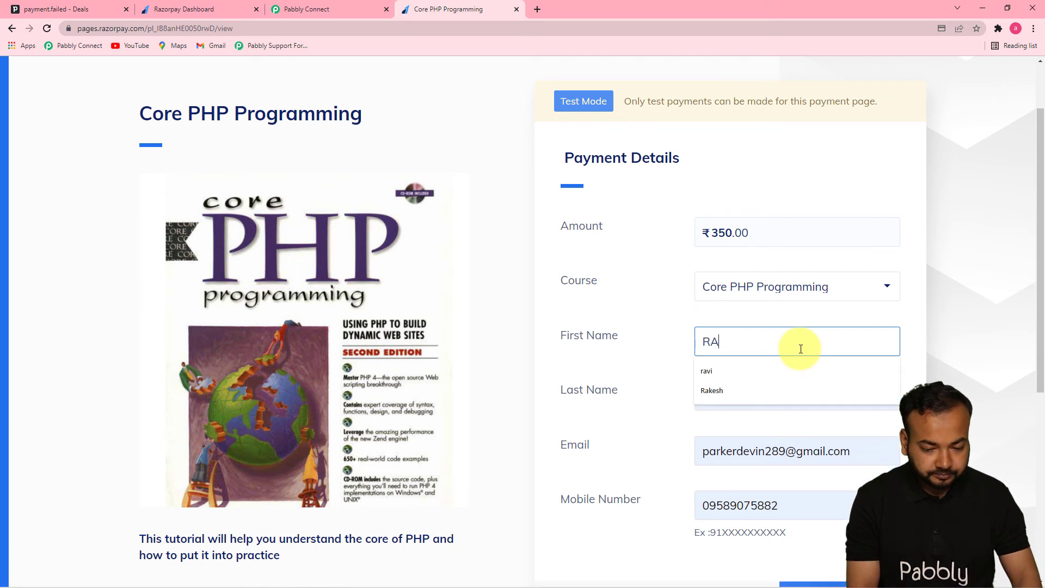
{"action": "type", "text": "j"}
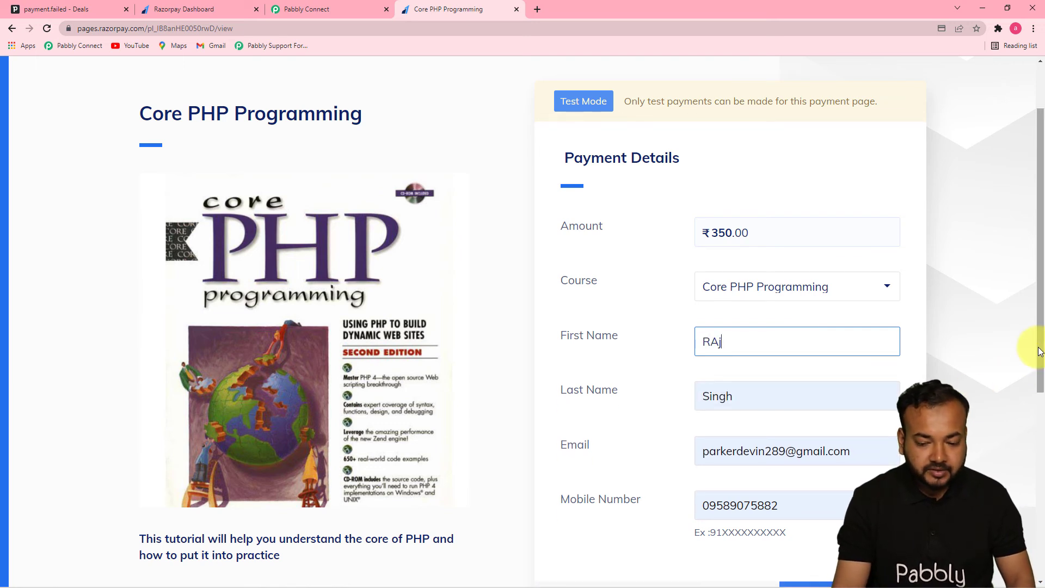
Change the beginning of the customer's email address to match the new first name.
{"action": "left_click", "coordinate": [724, 449]}
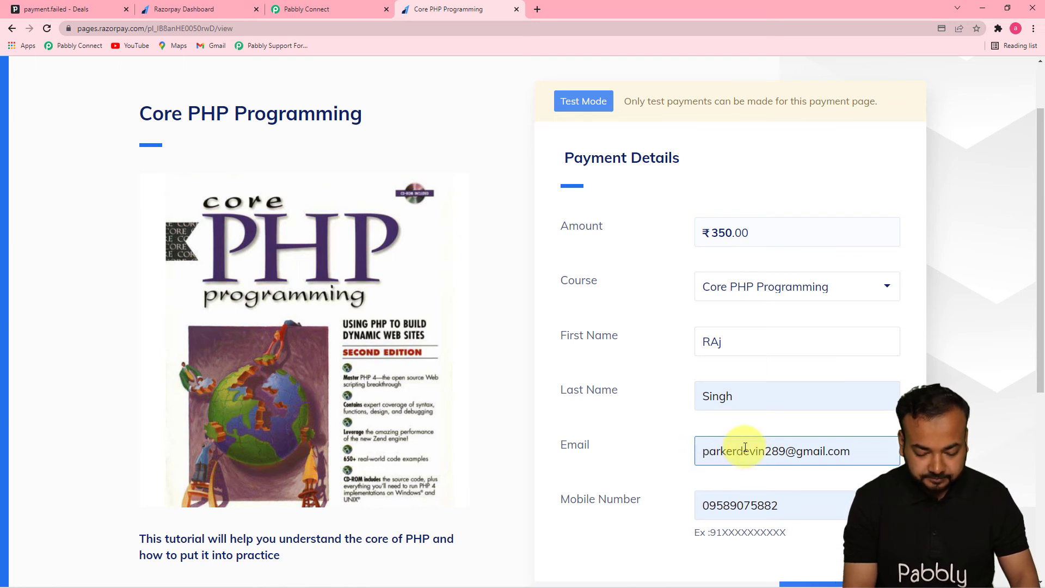
{"action": "key", "text": "Delete"}
{"action": "key", "text": "Delete"}
{"action": "key", "text": "BackSpace"}
{"action": "type", "text": "raj"}
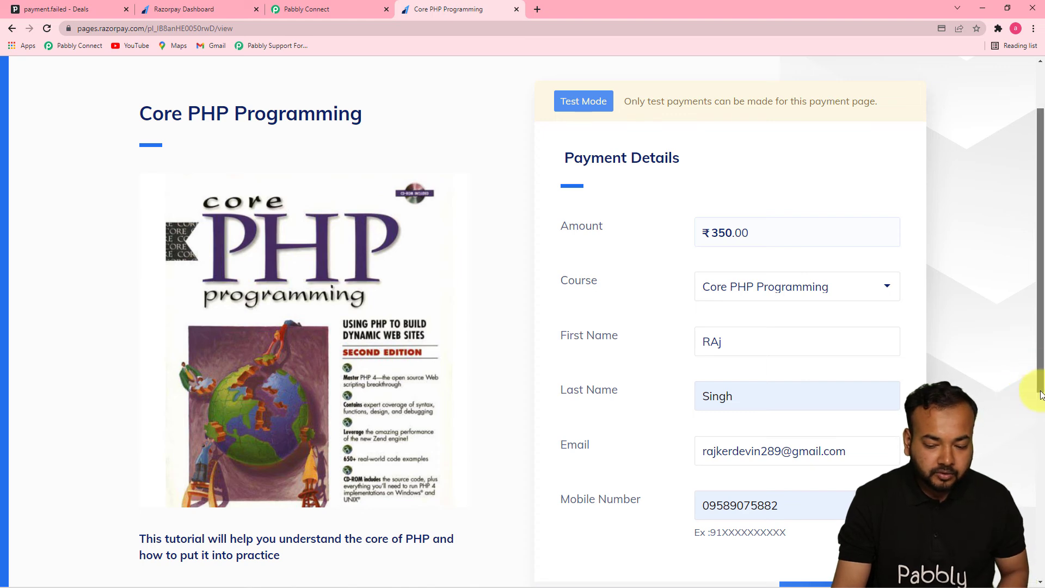
Proceed to pay ₹350 for the course and choose Card as the payment method.
{"action": "scroll", "coordinate": [926, 447], "scroll_direction": "down", "scroll_amount": 2}
{"action": "left_click", "coordinate": [833, 475]}
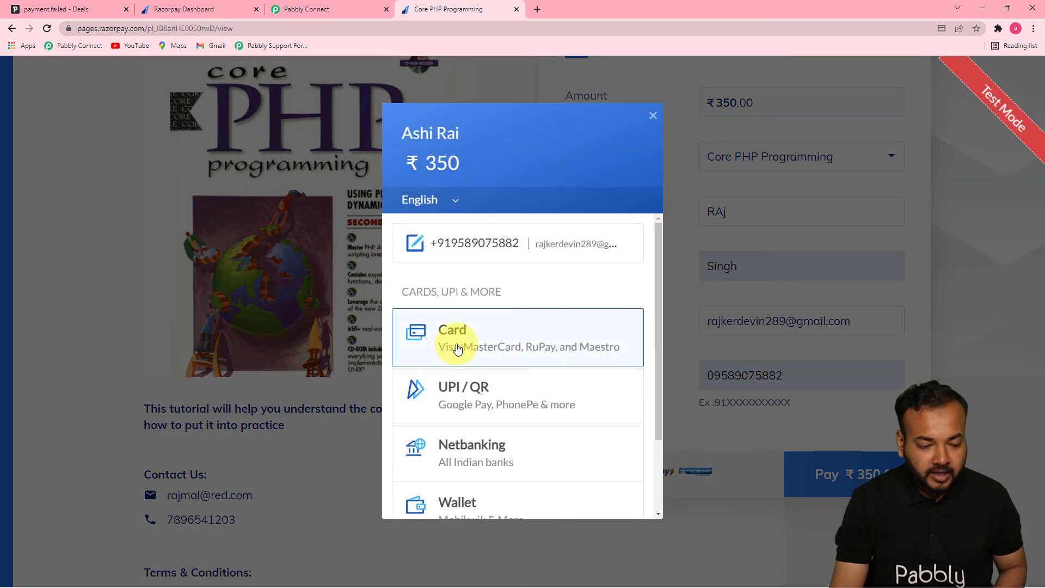
{"action": "left_click", "coordinate": [494, 344]}
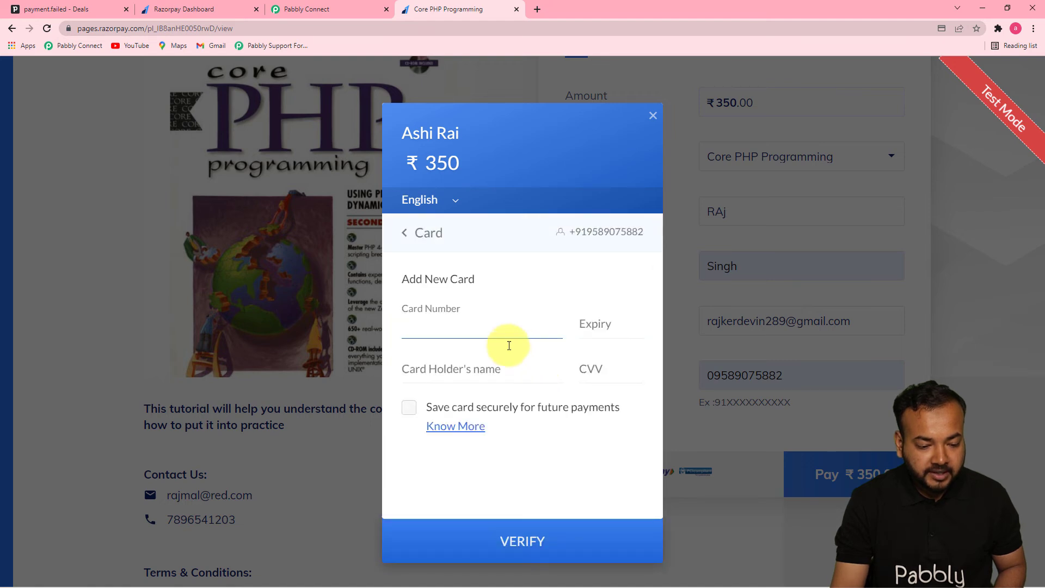
Enter the test card number, expiry date, card holder's name and CVV, and submit the card for verification.
{"action": "type", "text": "4111 1111 1111 1111"}
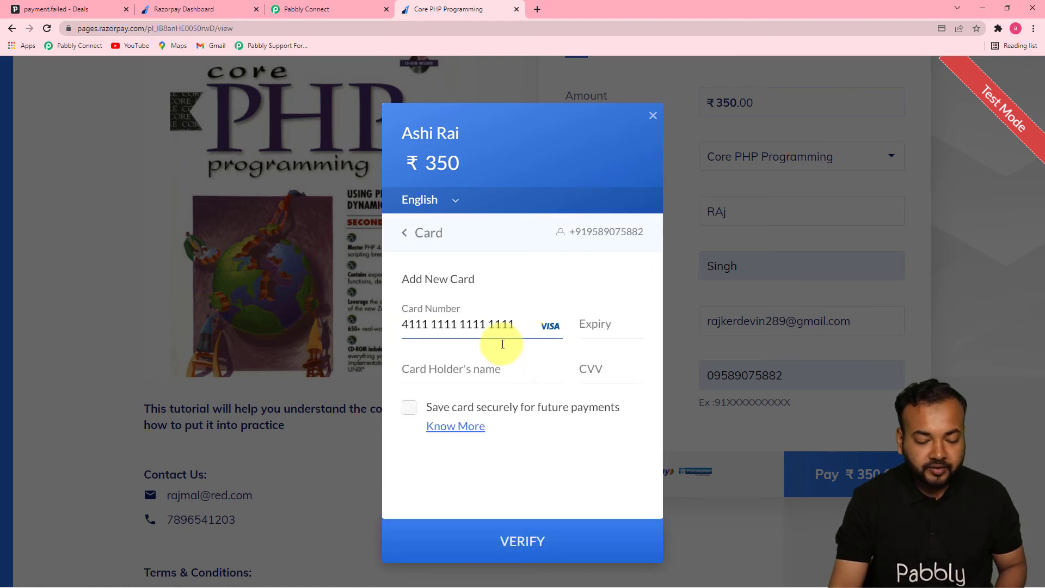
{"action": "left_click", "coordinate": [604, 333]}
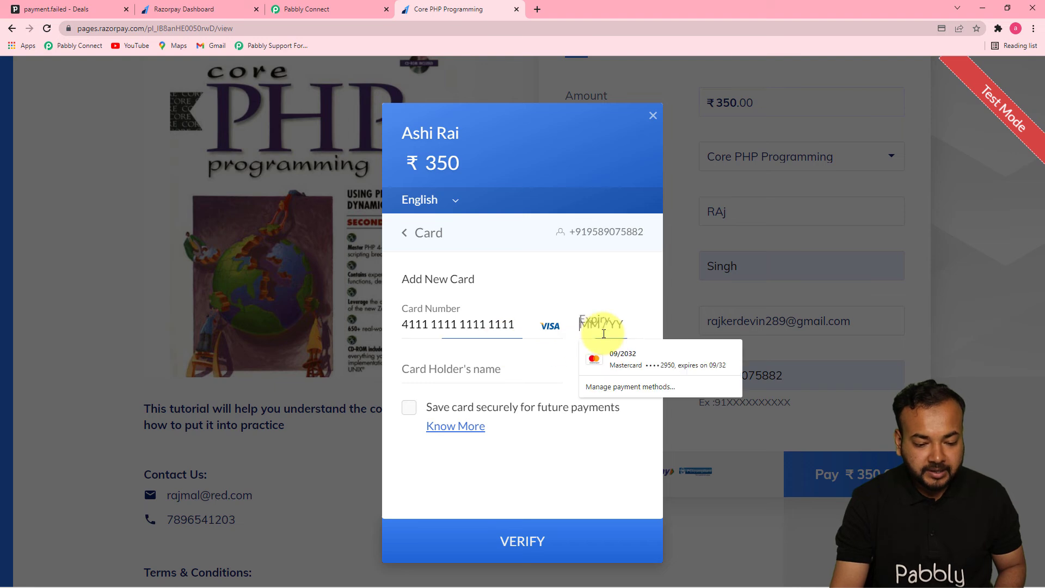
{"action": "type", "text": "0126"}
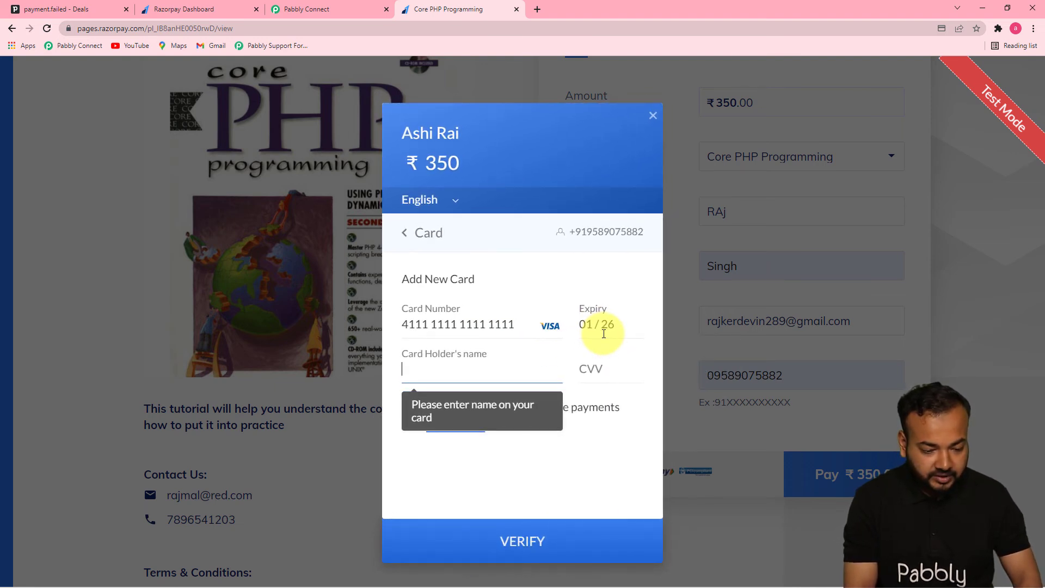
{"action": "type", "text": "Raj"}
{"action": "left_click", "coordinate": [612, 369]}
{"action": "type", "text": "12"}
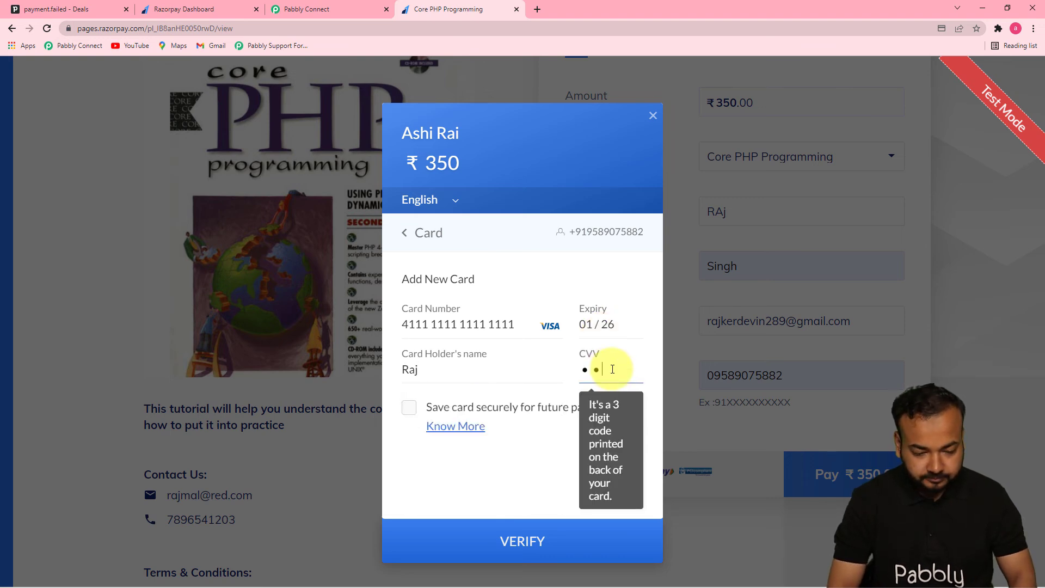
{"action": "type", "text": "3"}
{"action": "left_click", "coordinate": [525, 541]}
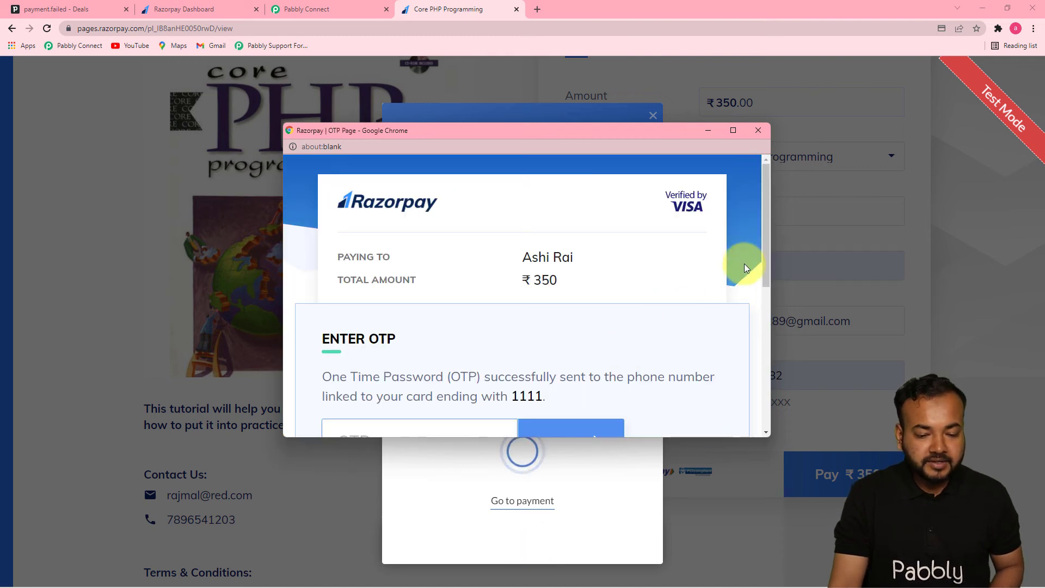
Cancel the payment on the Razorpay OTP page and close the checkout window.
{"action": "left_click_drag", "start_coordinate": [765, 246], "coordinate": [775, 287]}
{"action": "scroll", "coordinate": [628, 316], "scroll_direction": "down", "scroll_amount": 2}
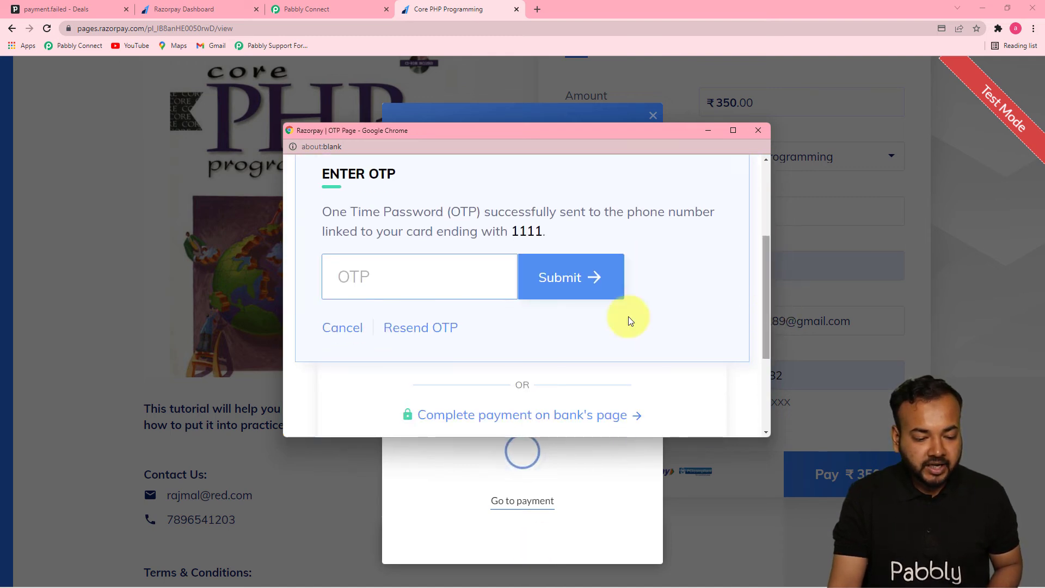
{"action": "left_click", "coordinate": [339, 330]}
{"action": "left_click", "coordinate": [512, 308]}
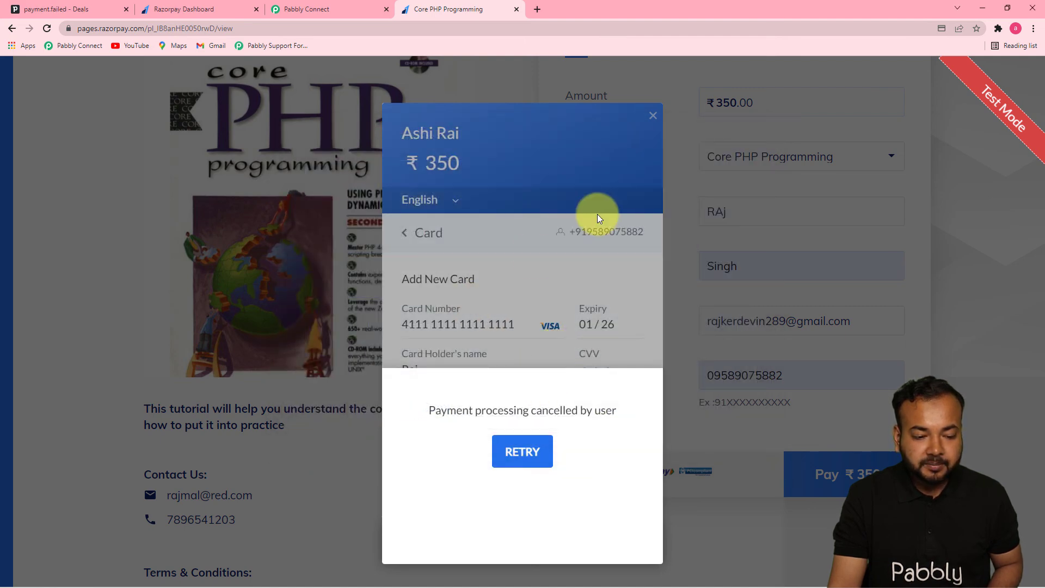
{"action": "left_click", "coordinate": [653, 117]}
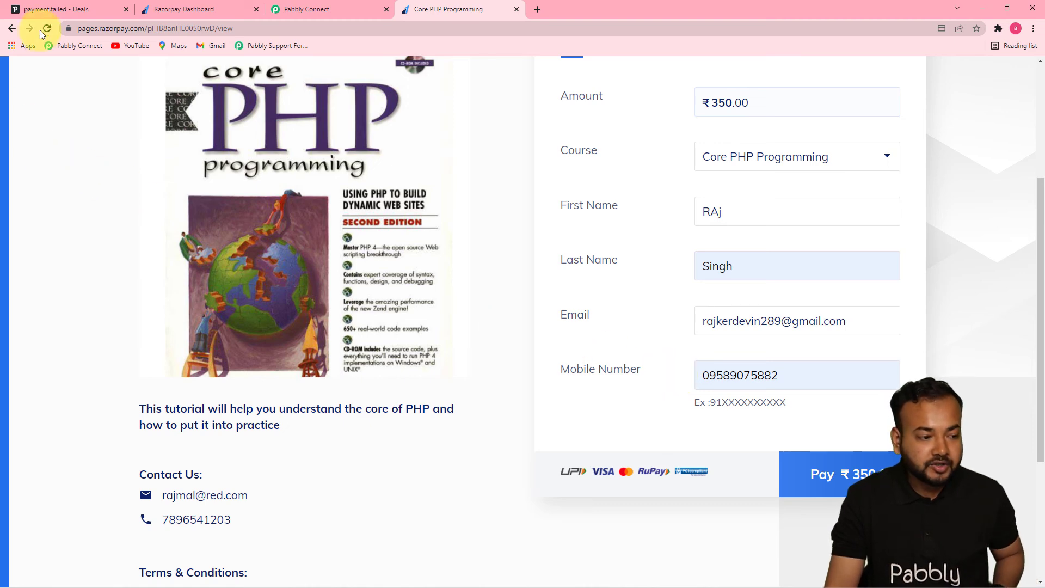
Check Pipedrive's pipeline for a deal from the cancelled payment, and return to the Create Deal action in Pabbly Connect.
{"action": "left_click", "coordinate": [64, 11]}
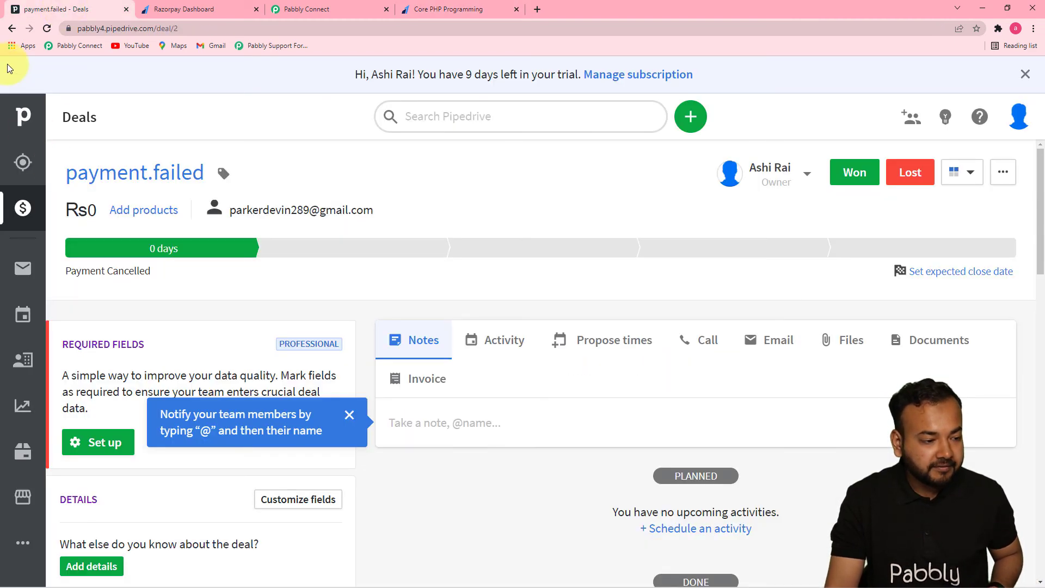
{"action": "left_click", "coordinate": [11, 29]}
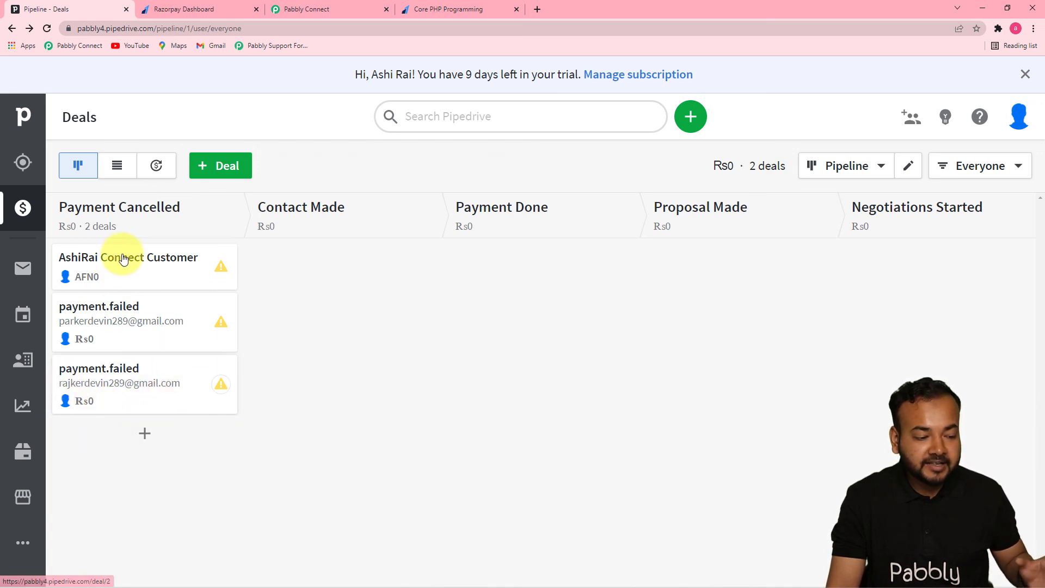
{"action": "mouse_move", "coordinate": [119, 210]}
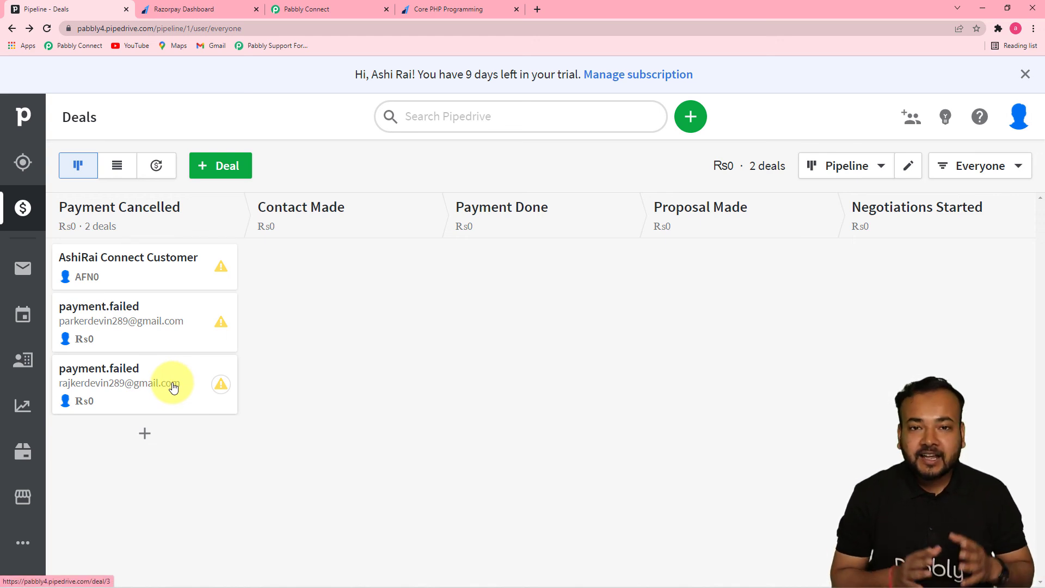
{"action": "left_click", "coordinate": [299, 9]}
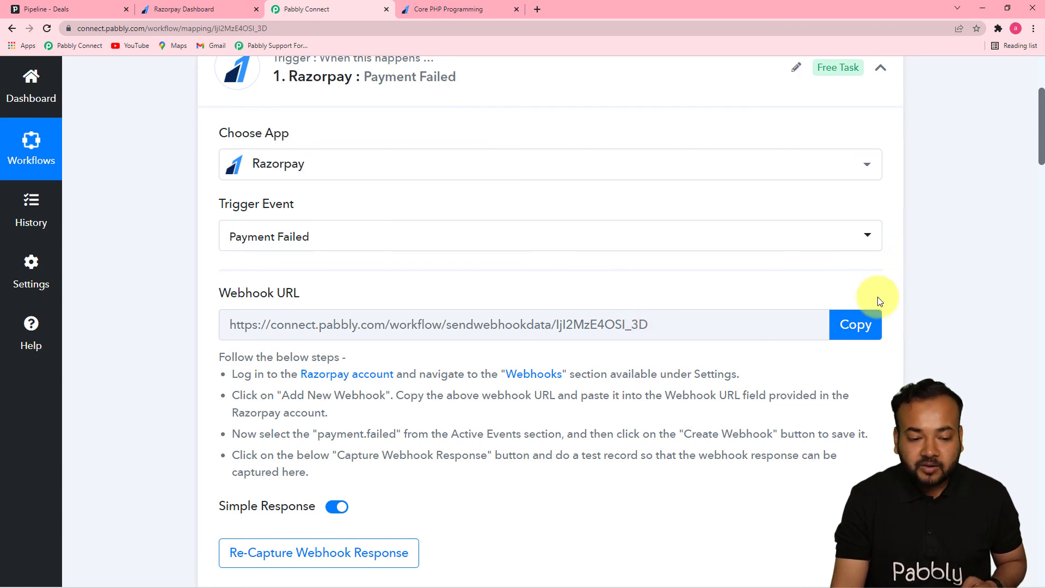
{"action": "left_click_drag", "start_coordinate": [1041, 157], "coordinate": [1041, 473]}
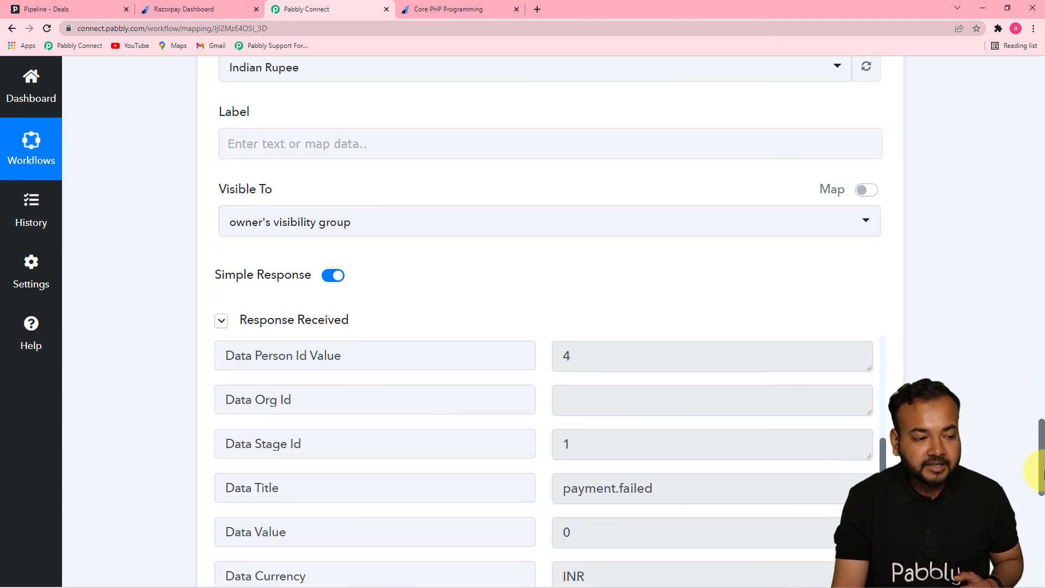